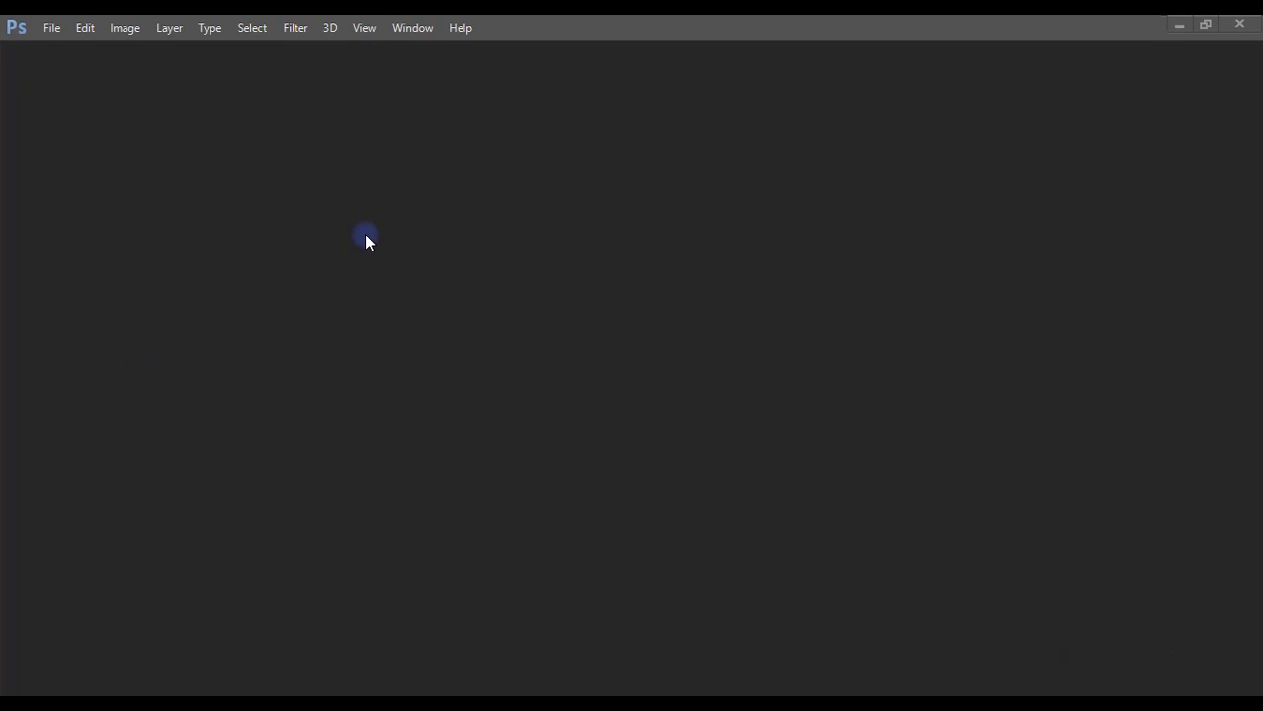
# Step: Browse the Window menu without choosing anything, then show the File menu commands
pyautogui.click(429, 33)
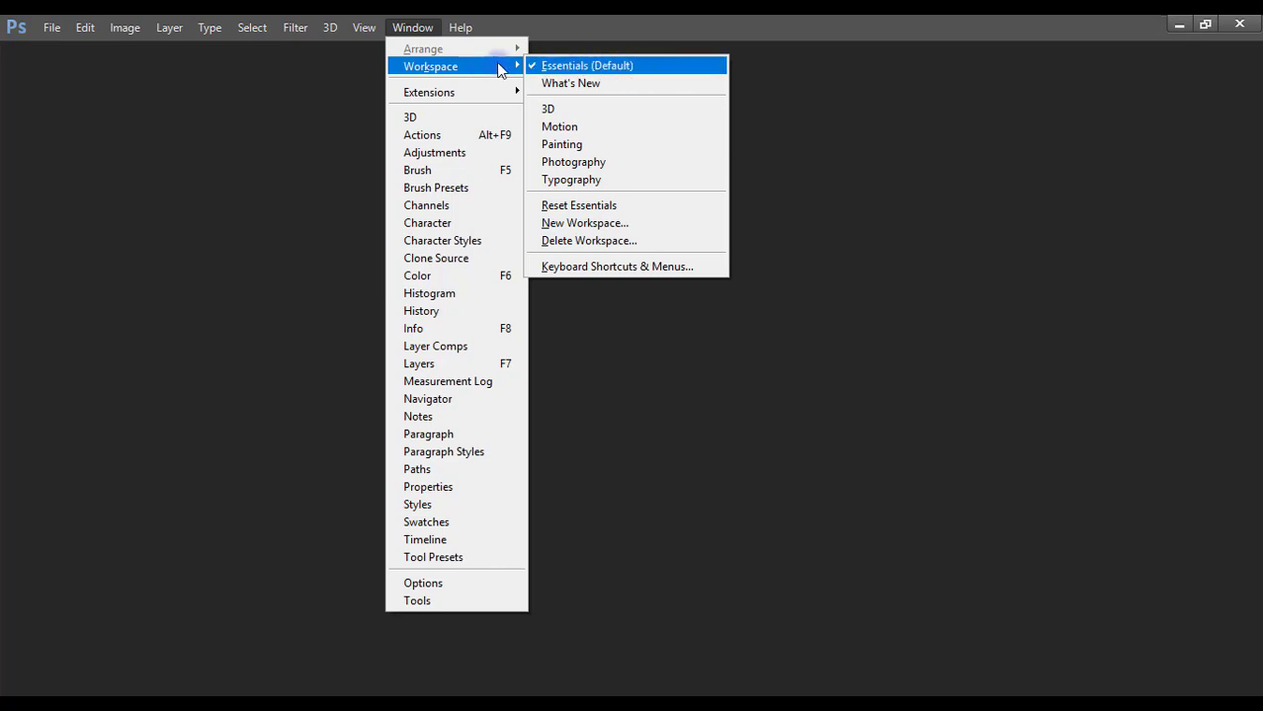
pyautogui.click(543, 37)
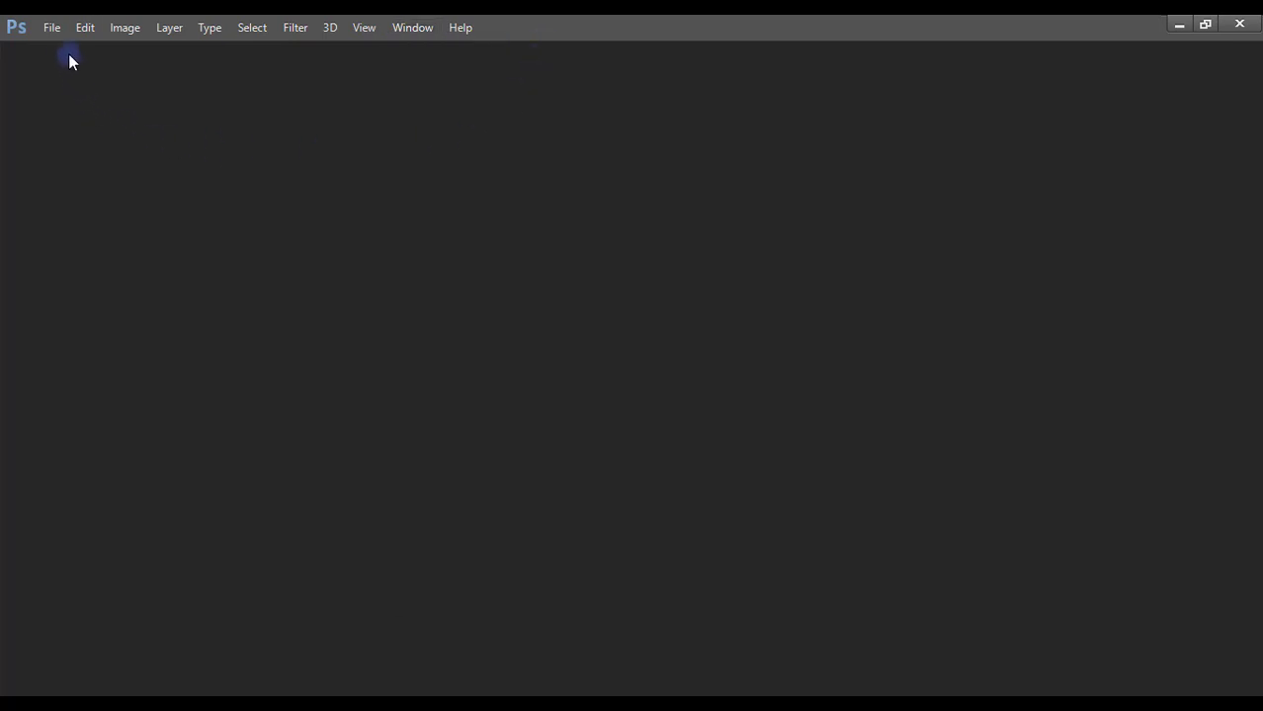
pyautogui.click(57, 29)
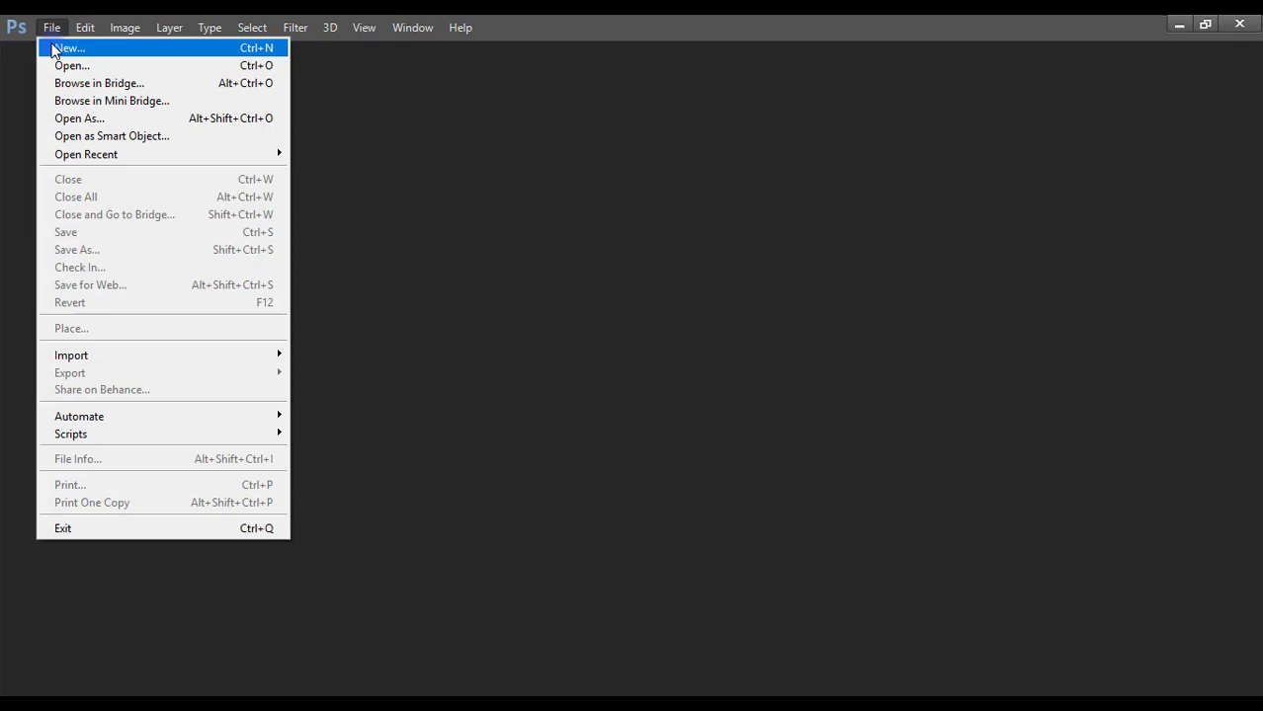
# Step: Start a new document and list the available document presets
pyautogui.click(55, 49)
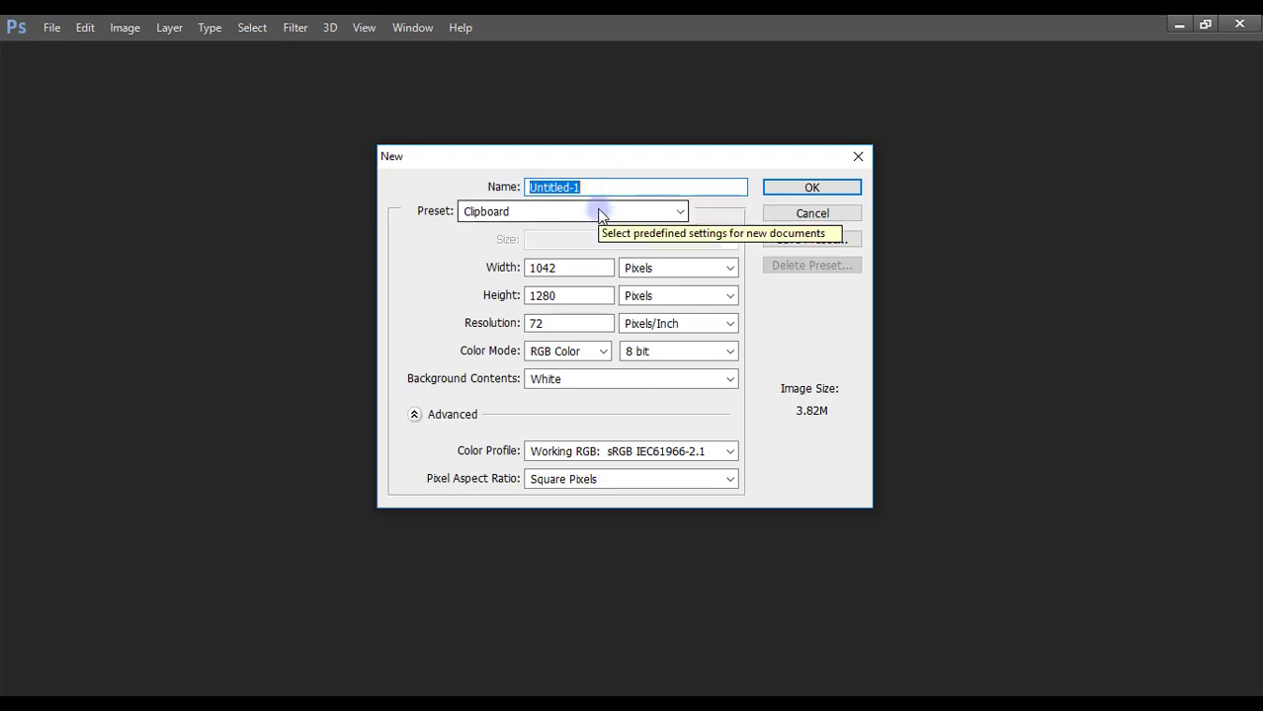
pyautogui.click(600, 215)
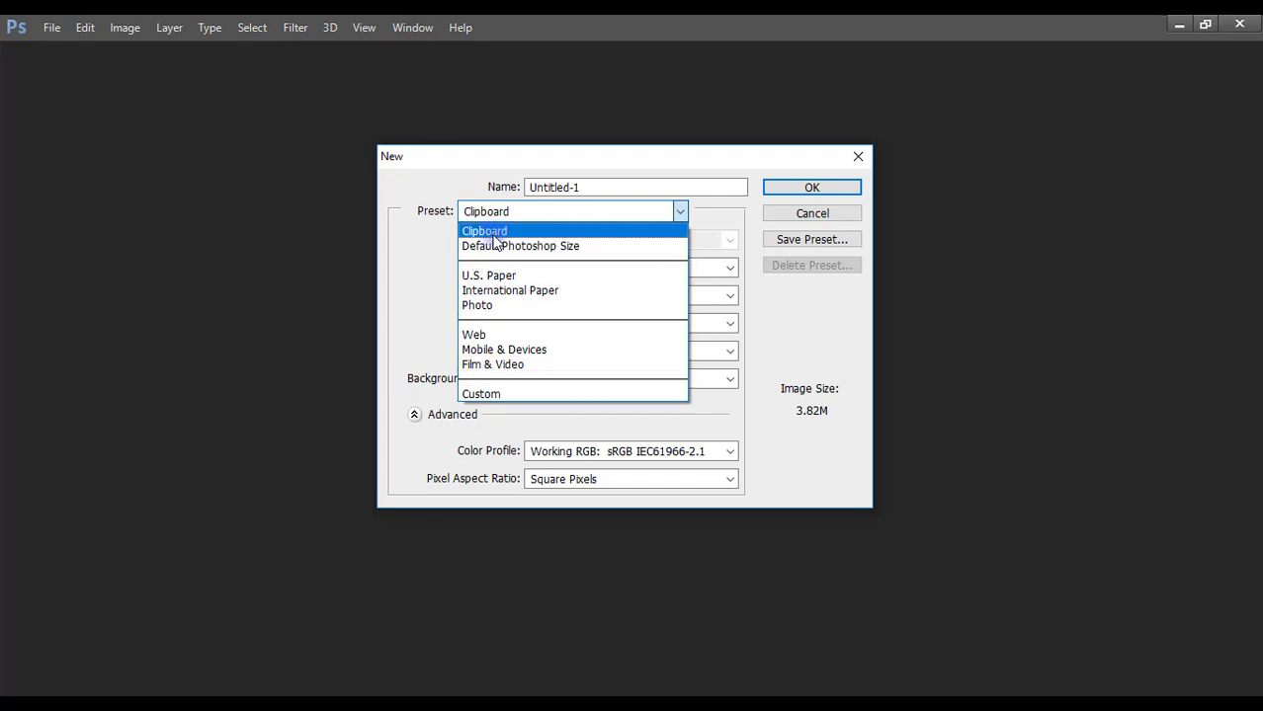
# Step: Inspect the Width units, then apply Default Photoshop Size (7 × 5 inches, 72 ppi)
pyautogui.click(496, 237)
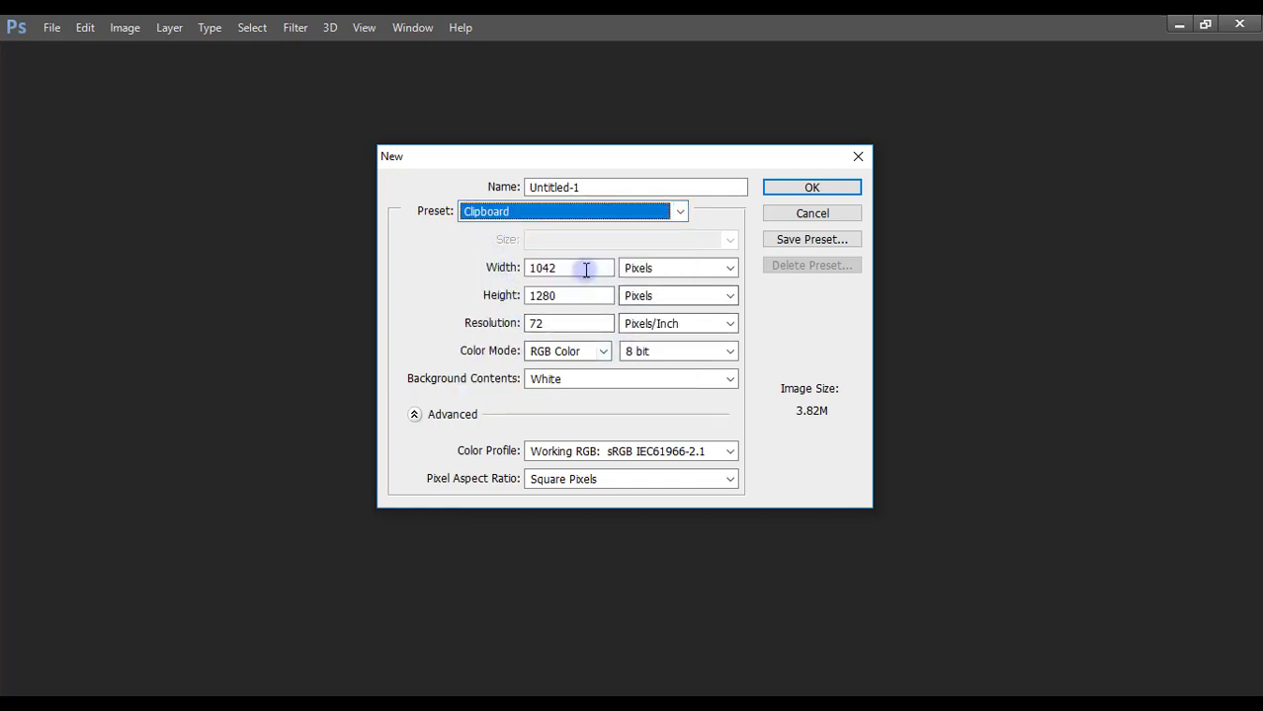
pyautogui.moveTo(527, 267); pyautogui.dragTo(600, 268)
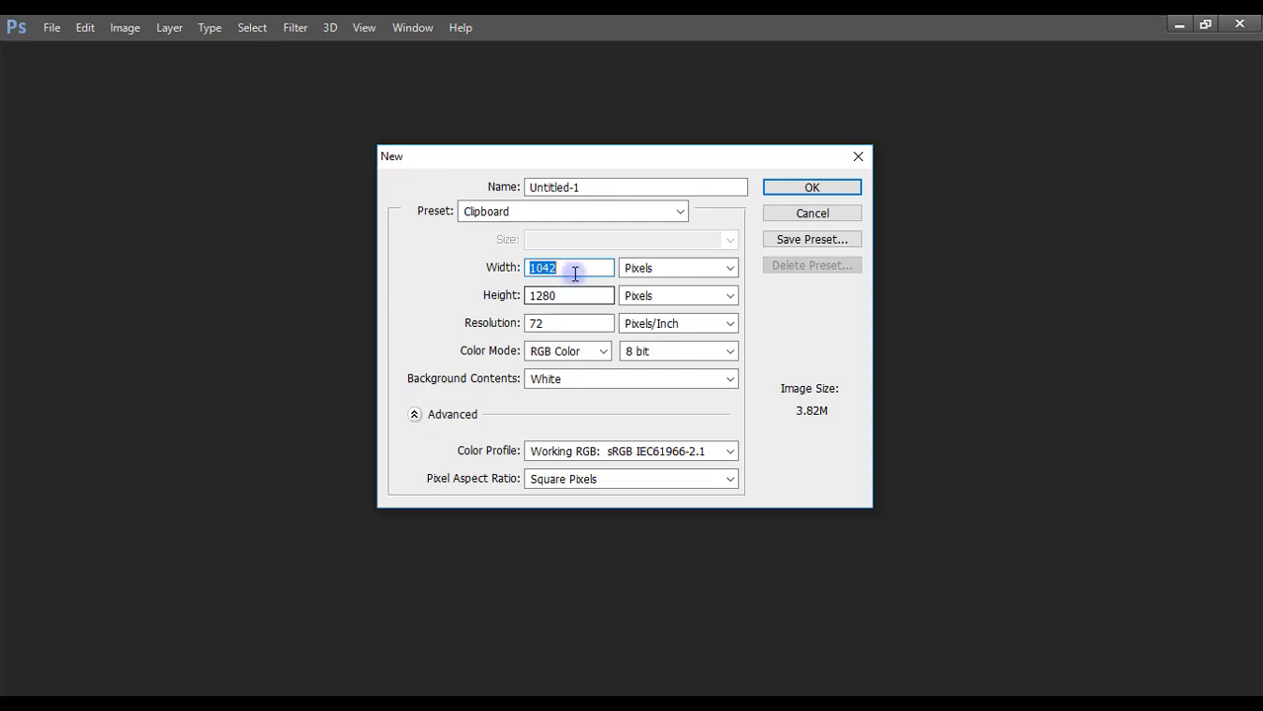
pyautogui.click(665, 272)
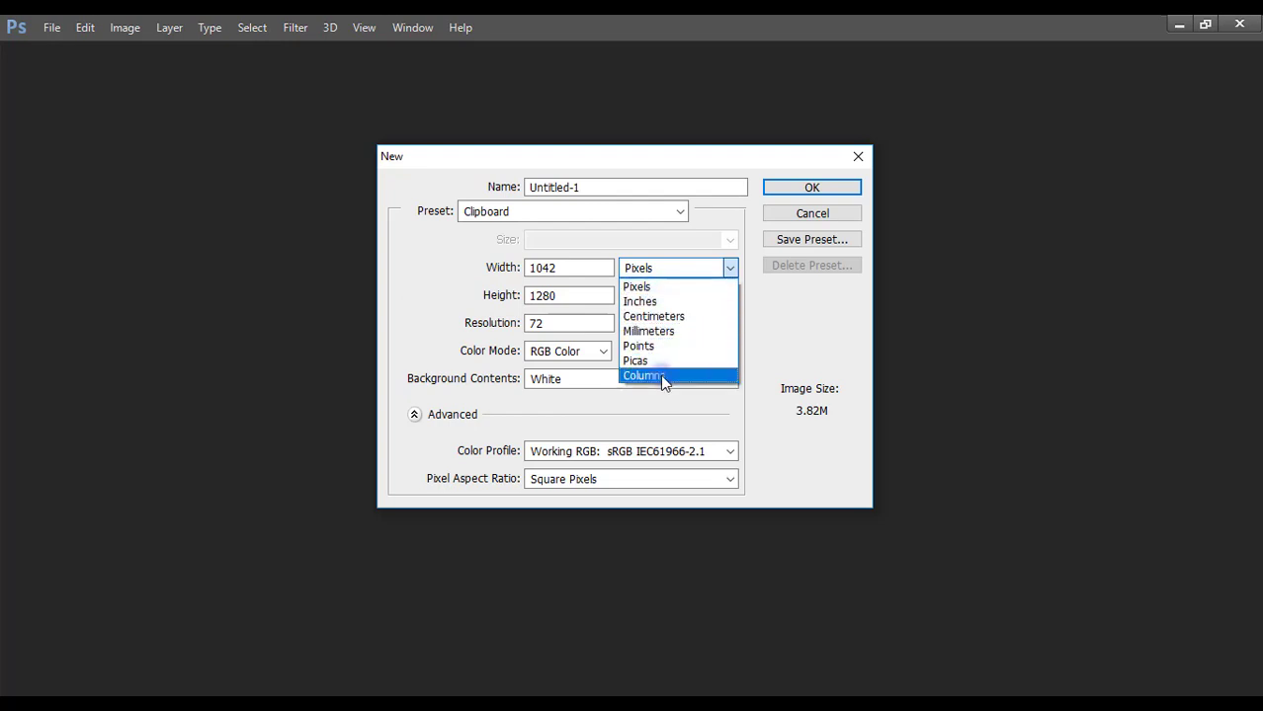
pyautogui.click(542, 211)
pyautogui.click(542, 211)
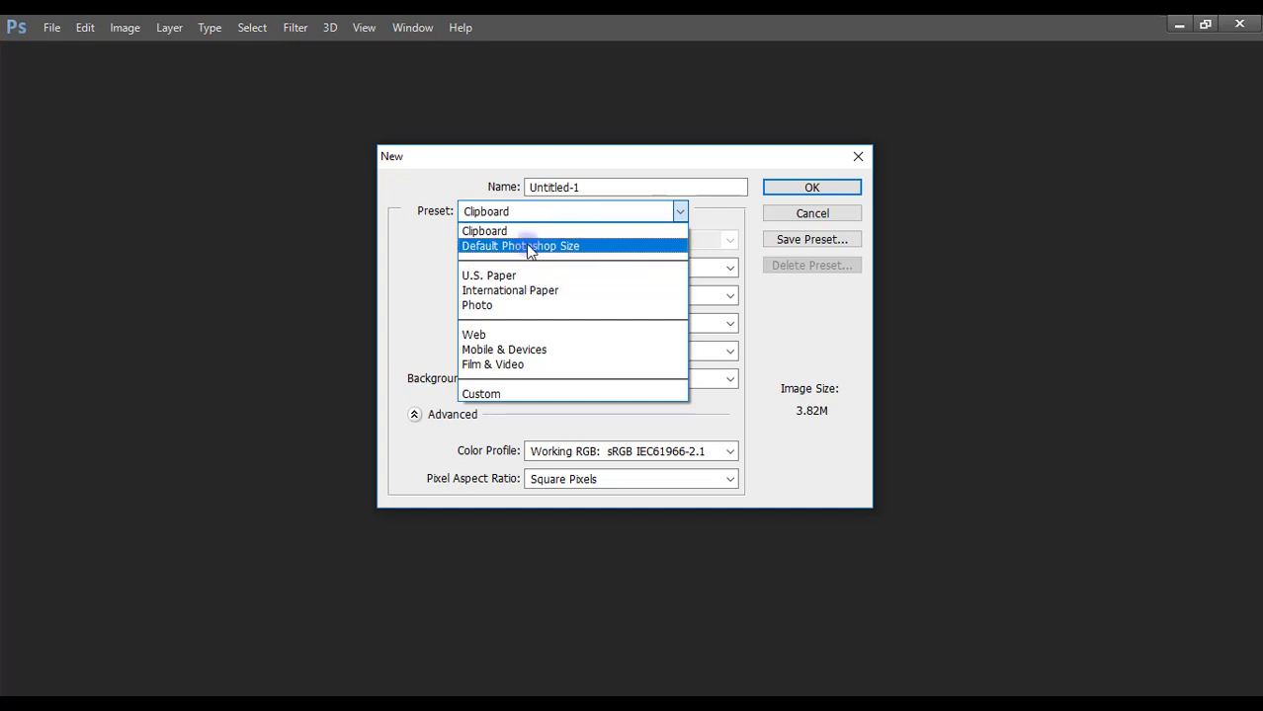
pyautogui.click(529, 247)
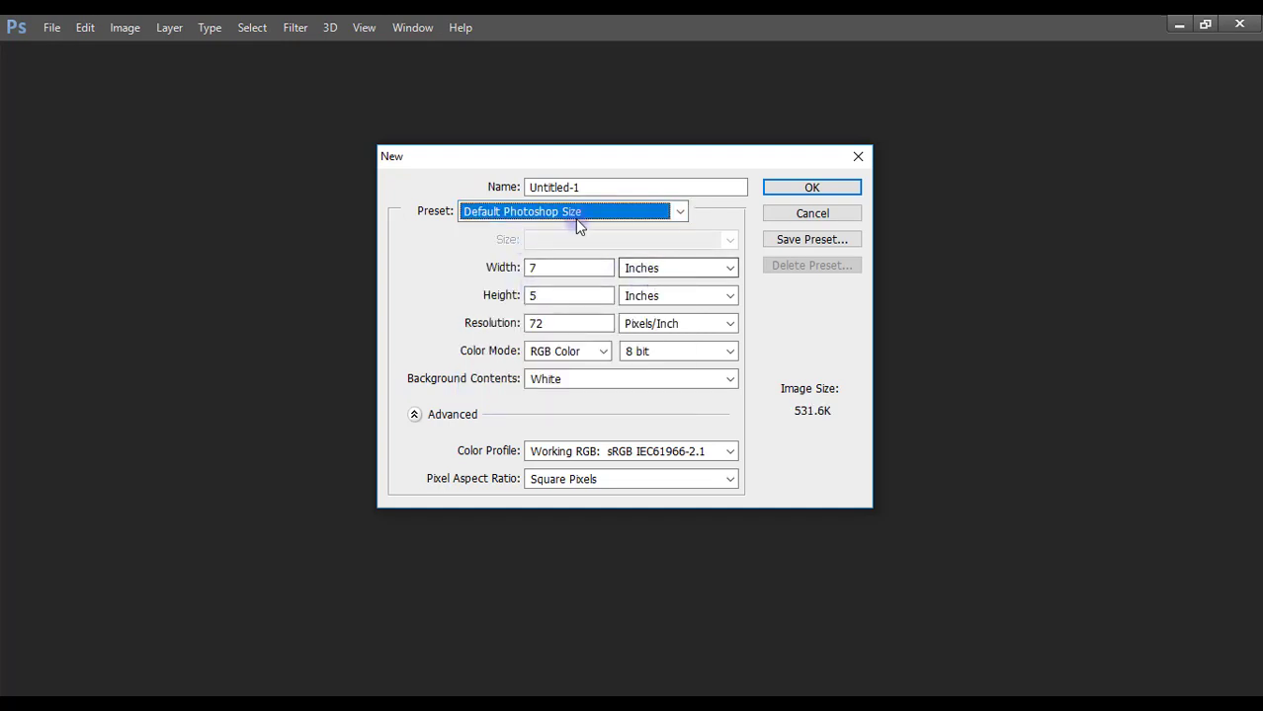
# Step: Apply the U.S. Paper preset at Letter size and review its paper sizes
pyautogui.click(506, 215)
pyautogui.click(506, 276)
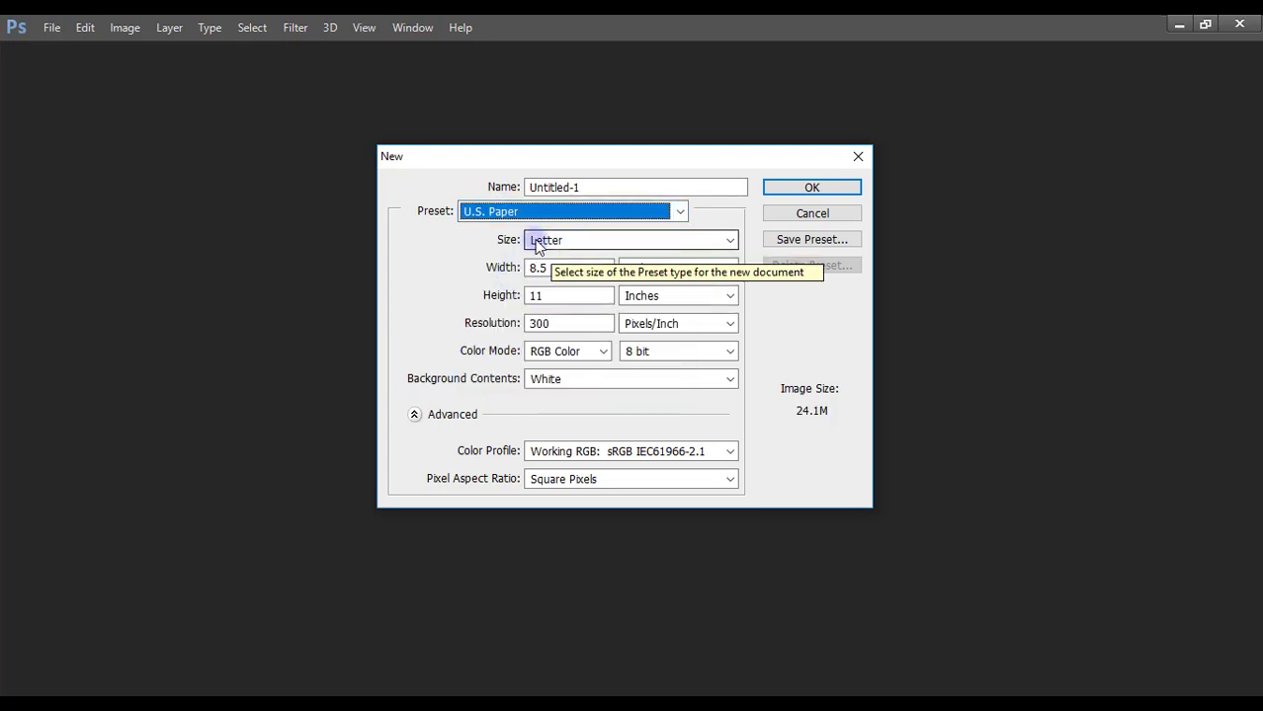
pyautogui.click(609, 240)
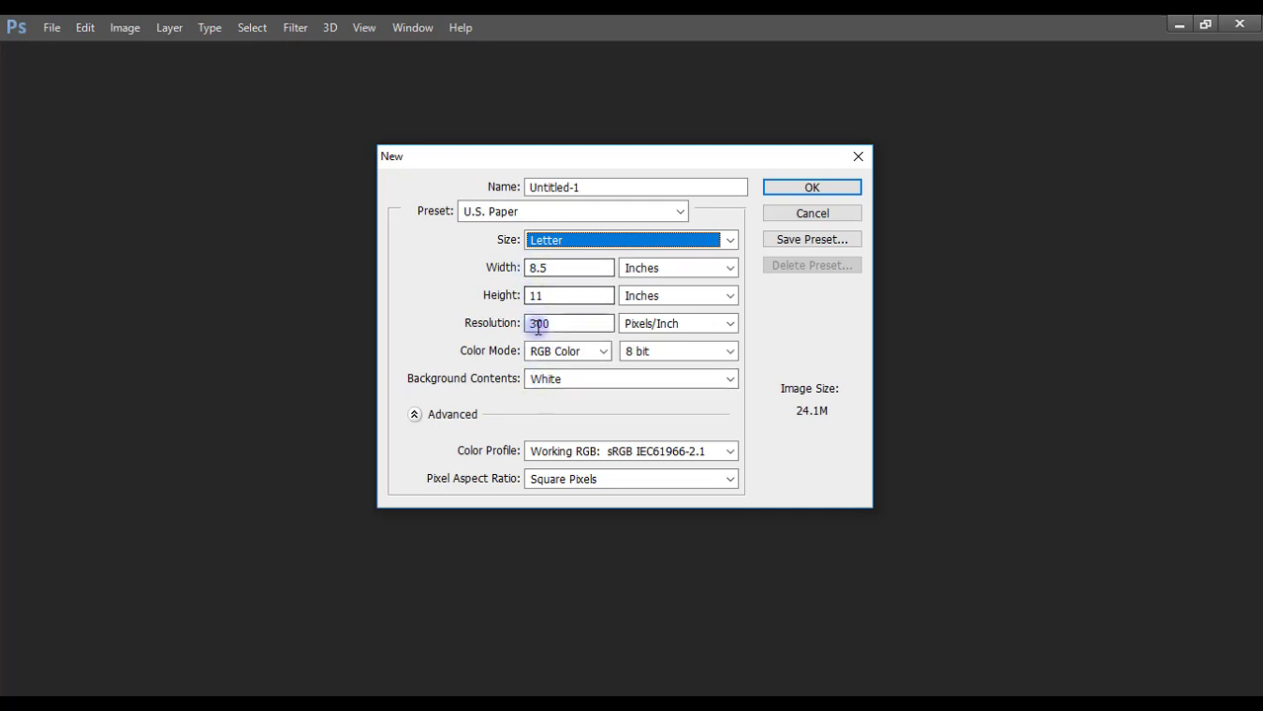
# Step: Apply the International Paper preset and keep A4 (210 × 297 mm, 300 ppi)
pyautogui.click(533, 212)
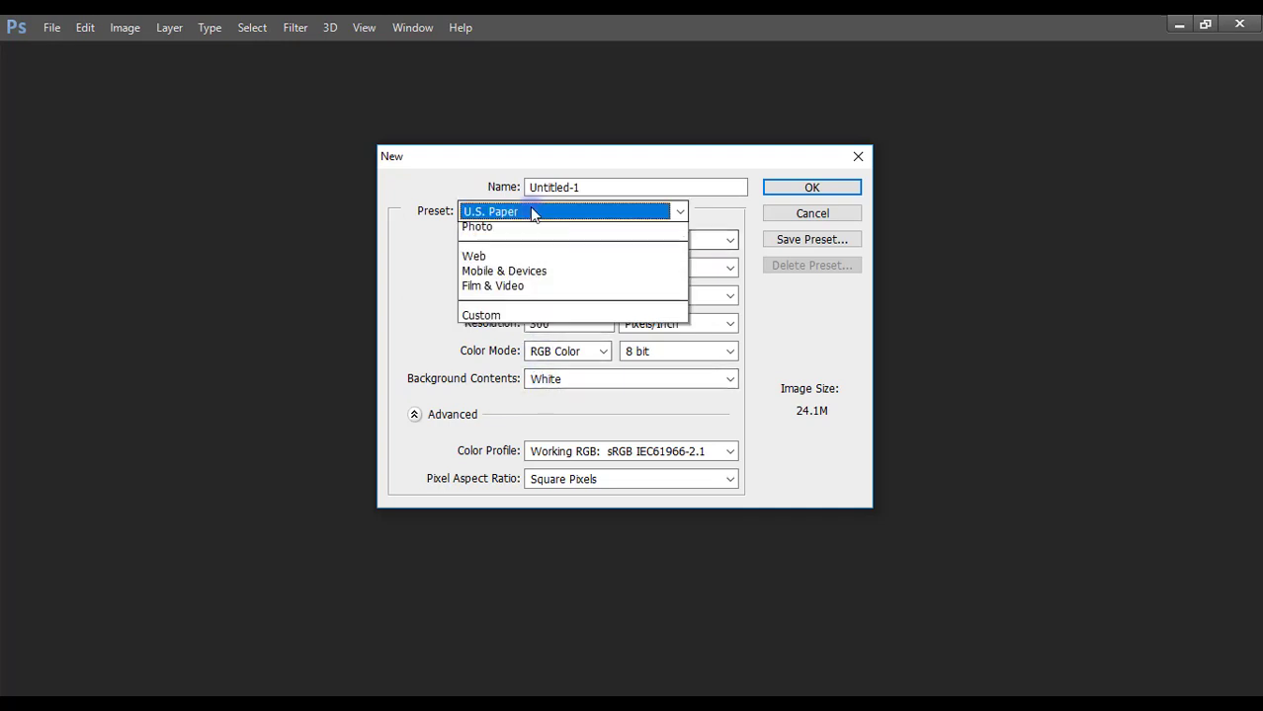
pyautogui.click(527, 289)
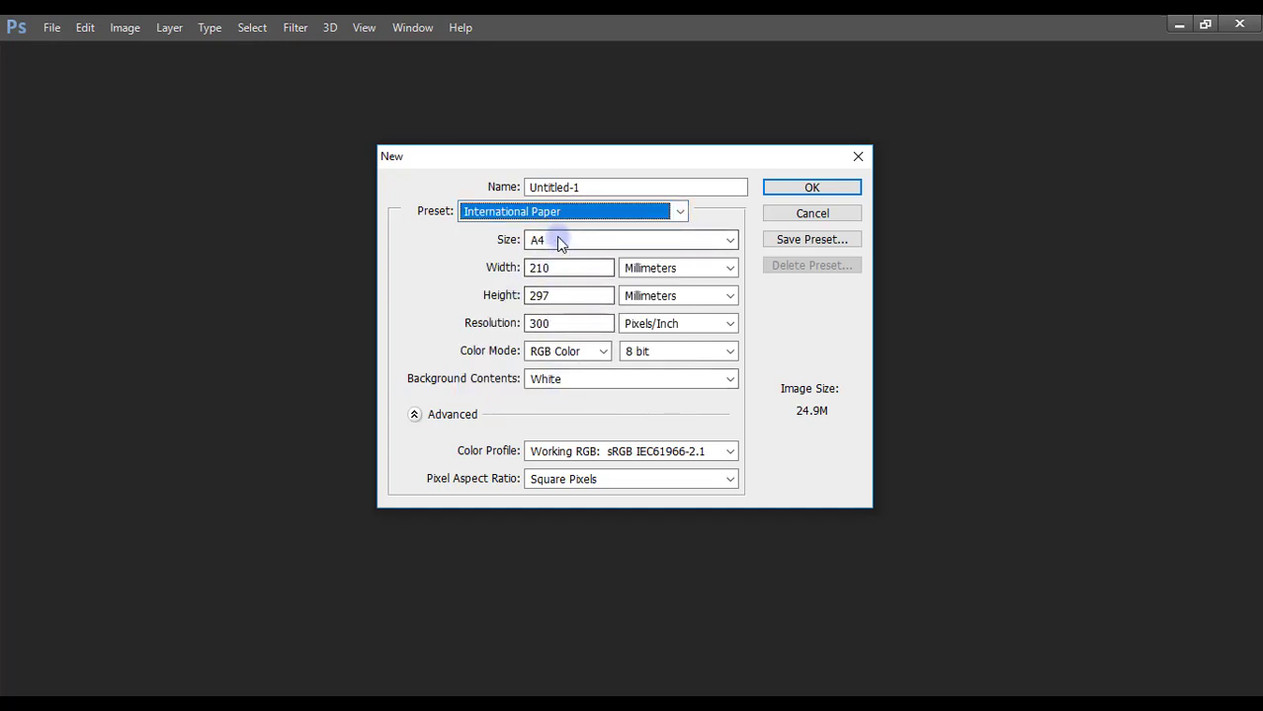
pyautogui.click(558, 243)
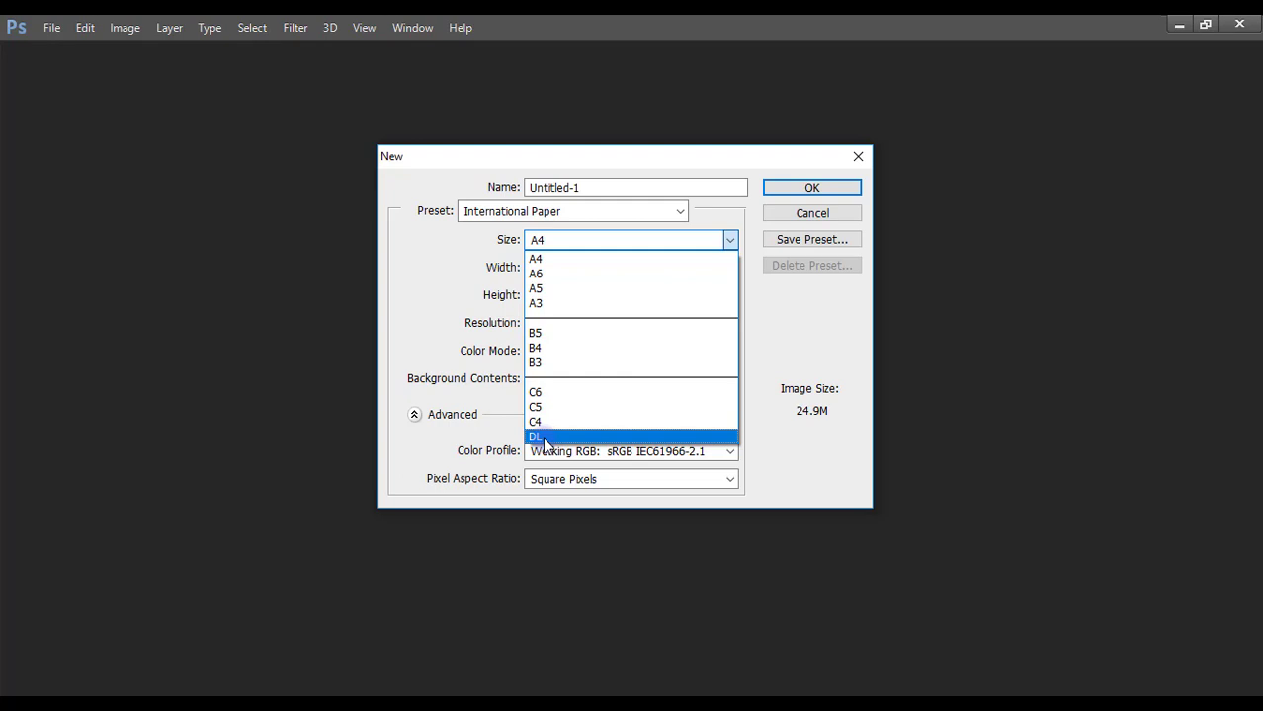
pyautogui.click(572, 245)
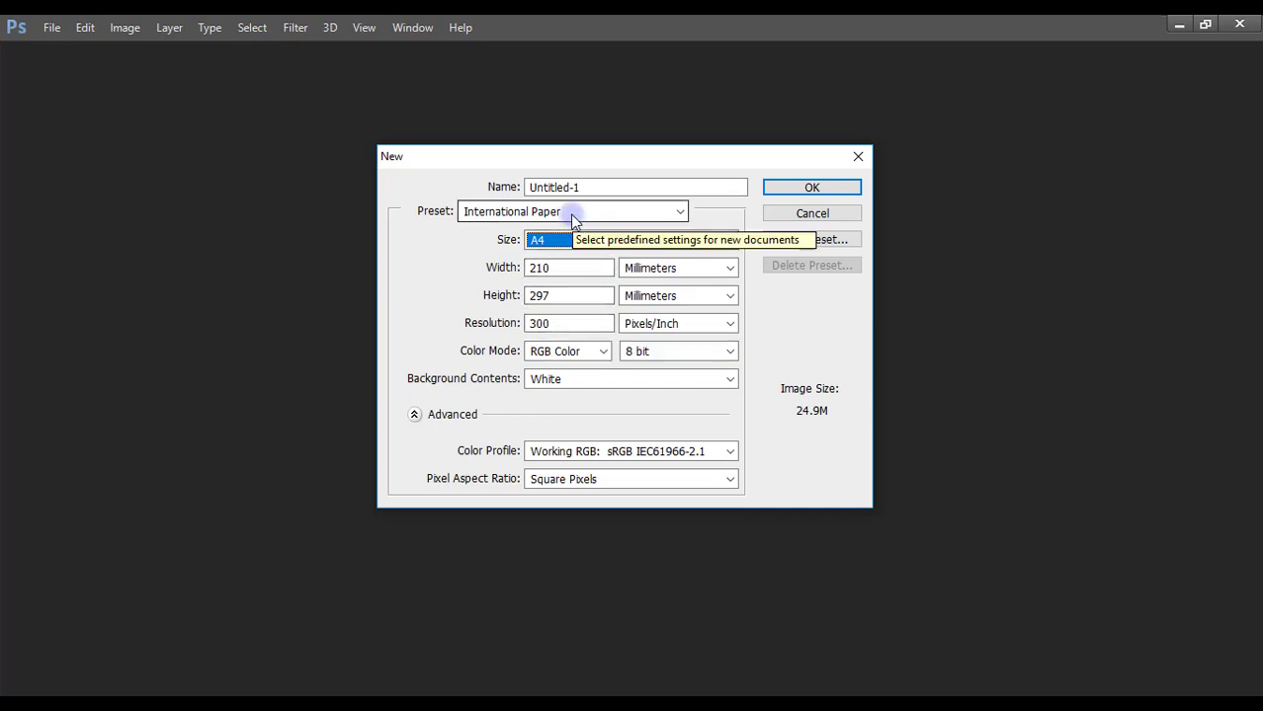
pyautogui.click(573, 217)
# Step: Browse Photo sizes keeping Landscape 2 × 3, then apply the Web preset (800 × 600 px)
pyautogui.click(522, 310)
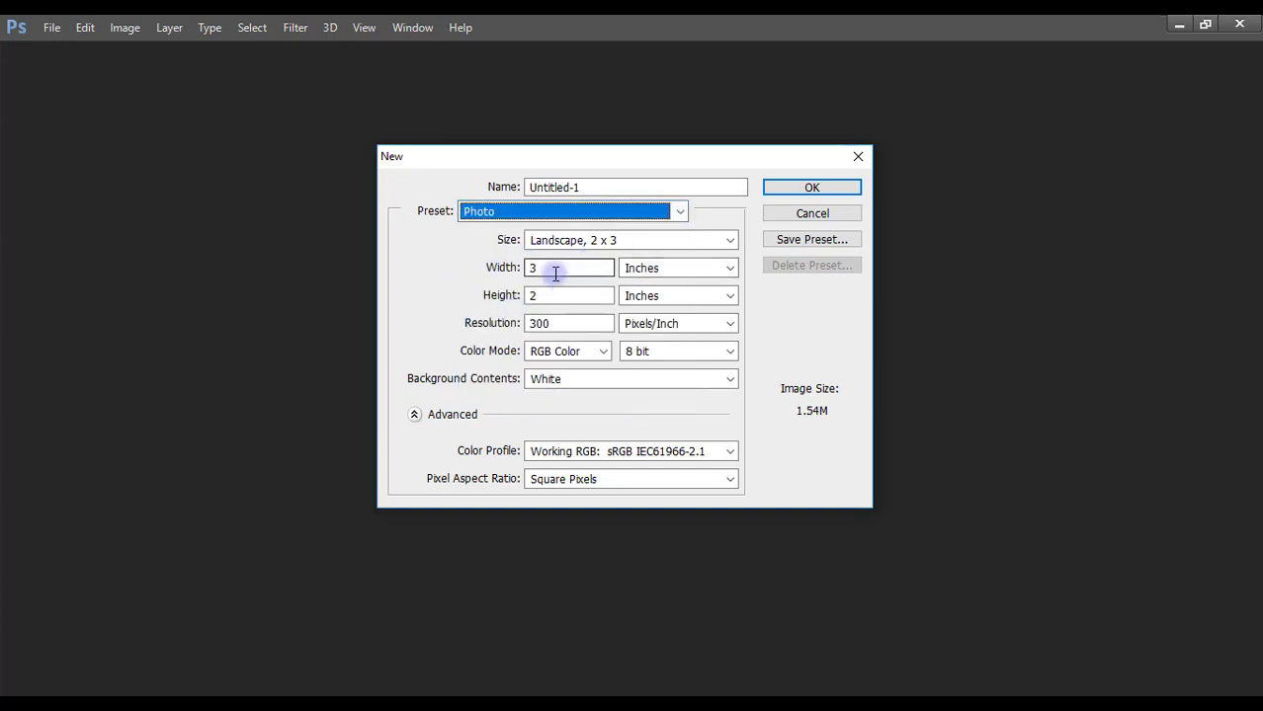
pyautogui.click(550, 324)
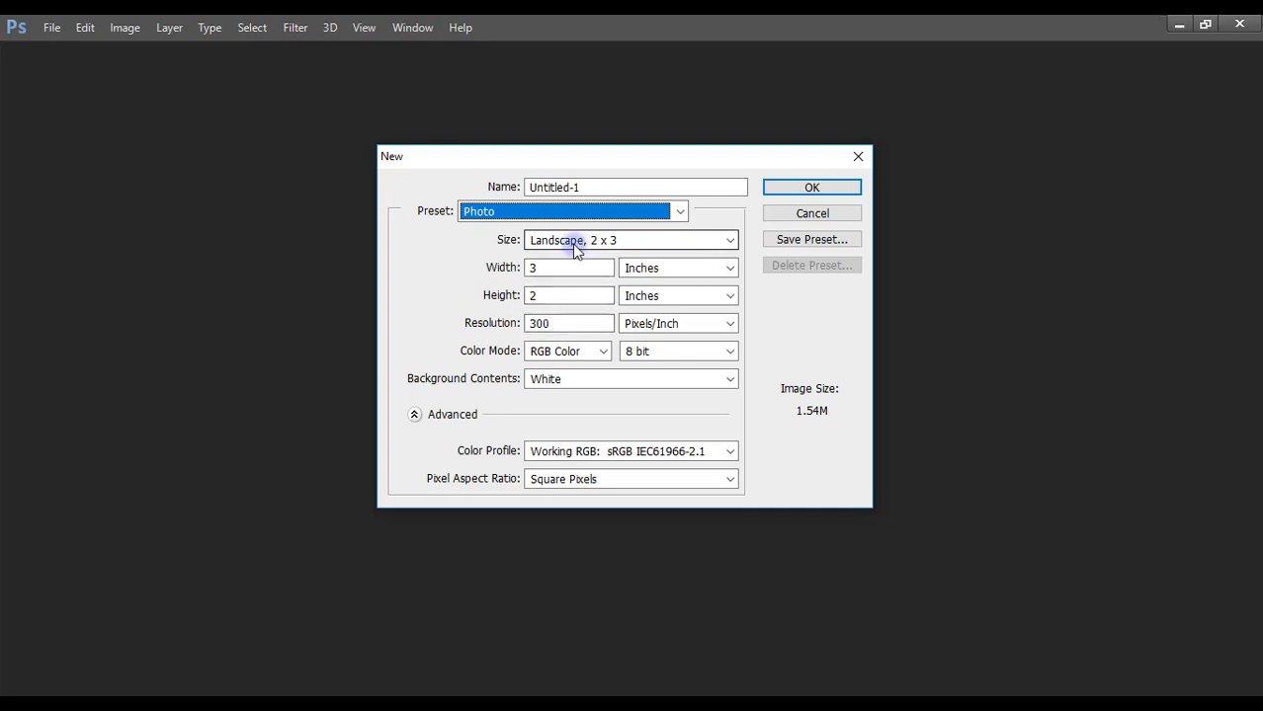
pyautogui.click(575, 247)
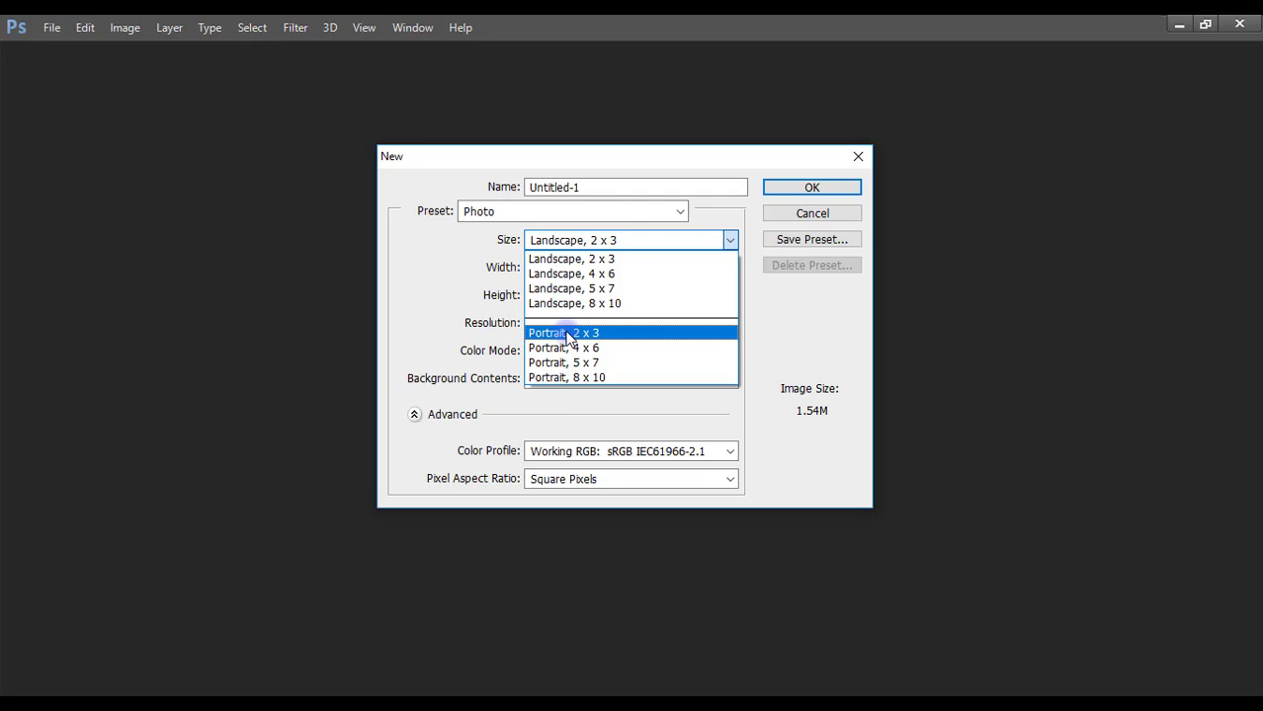
pyautogui.click(442, 290)
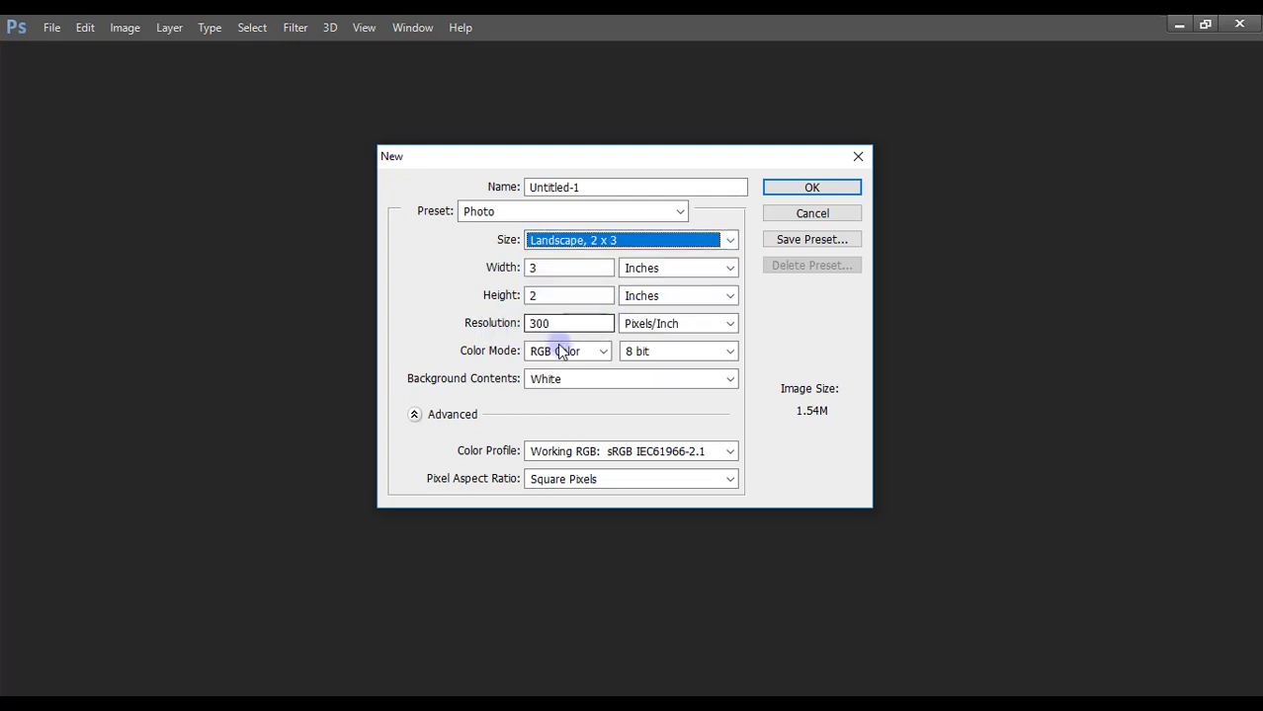
pyautogui.click(534, 214)
pyautogui.click(508, 342)
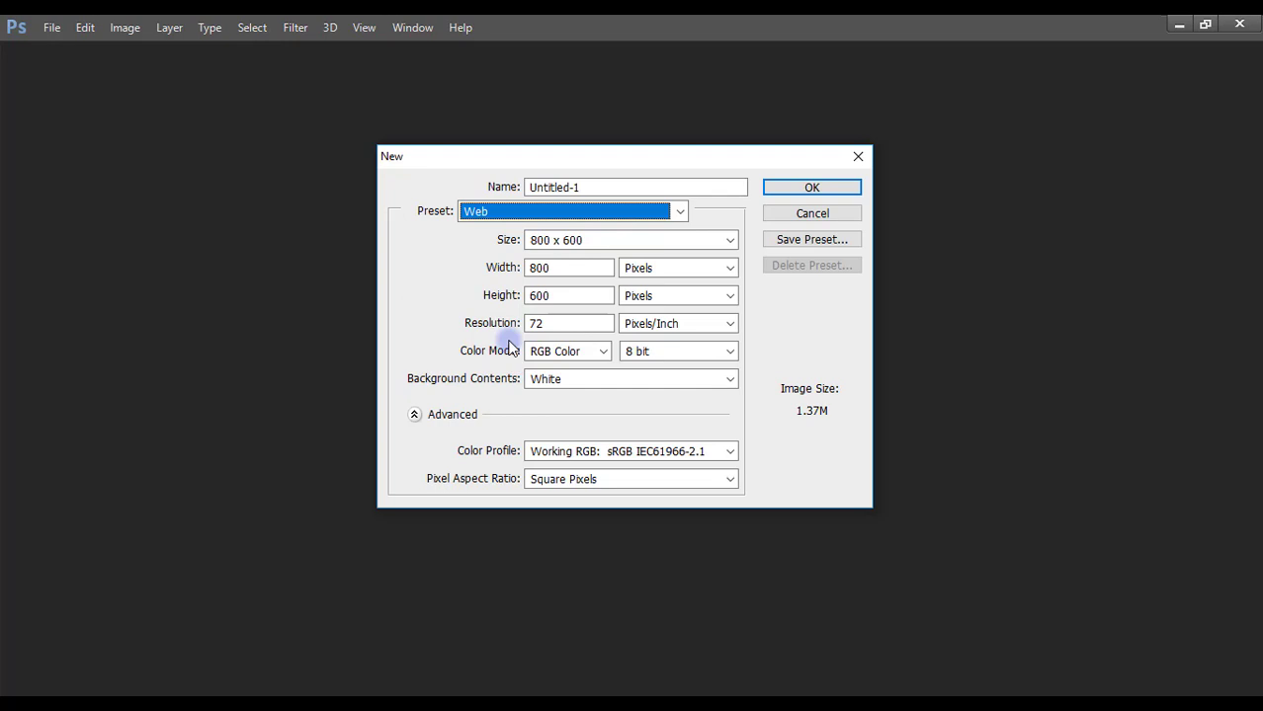
# Step: Apply the Mobile & Devices preset with the 240 × 320 pixel screen size
pyautogui.doubleClick(533, 323)
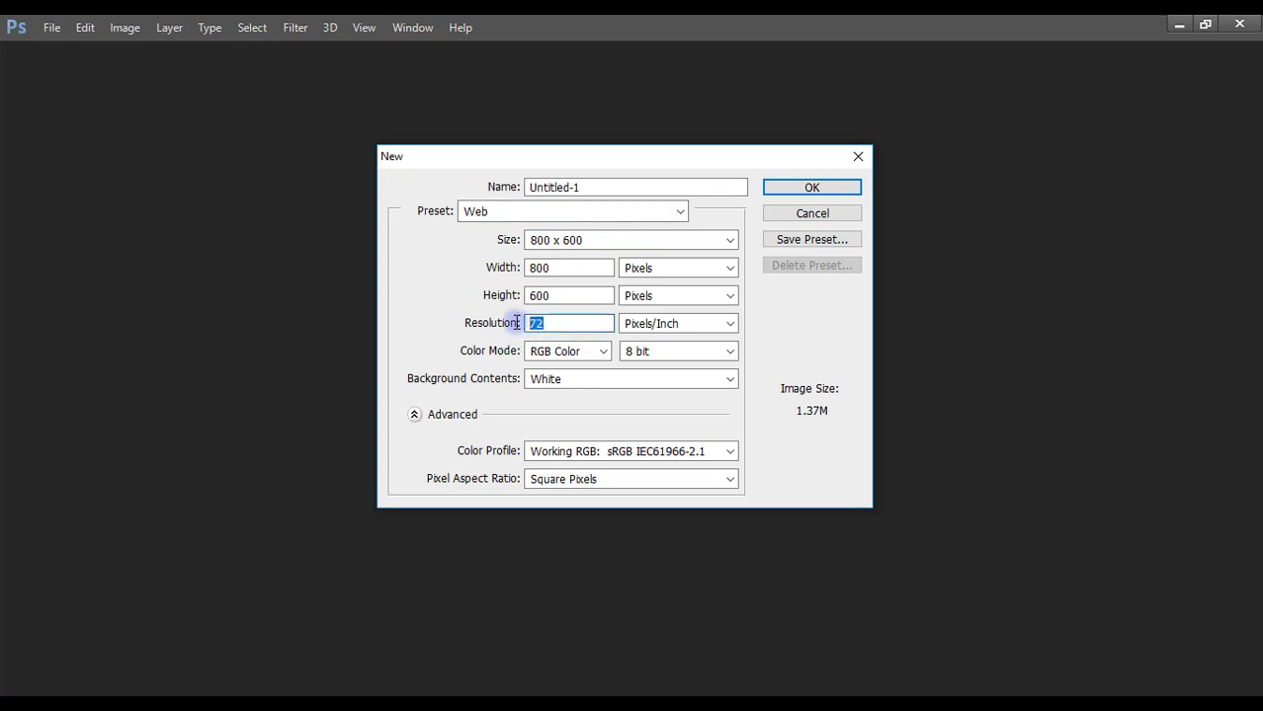
pyautogui.click(527, 211)
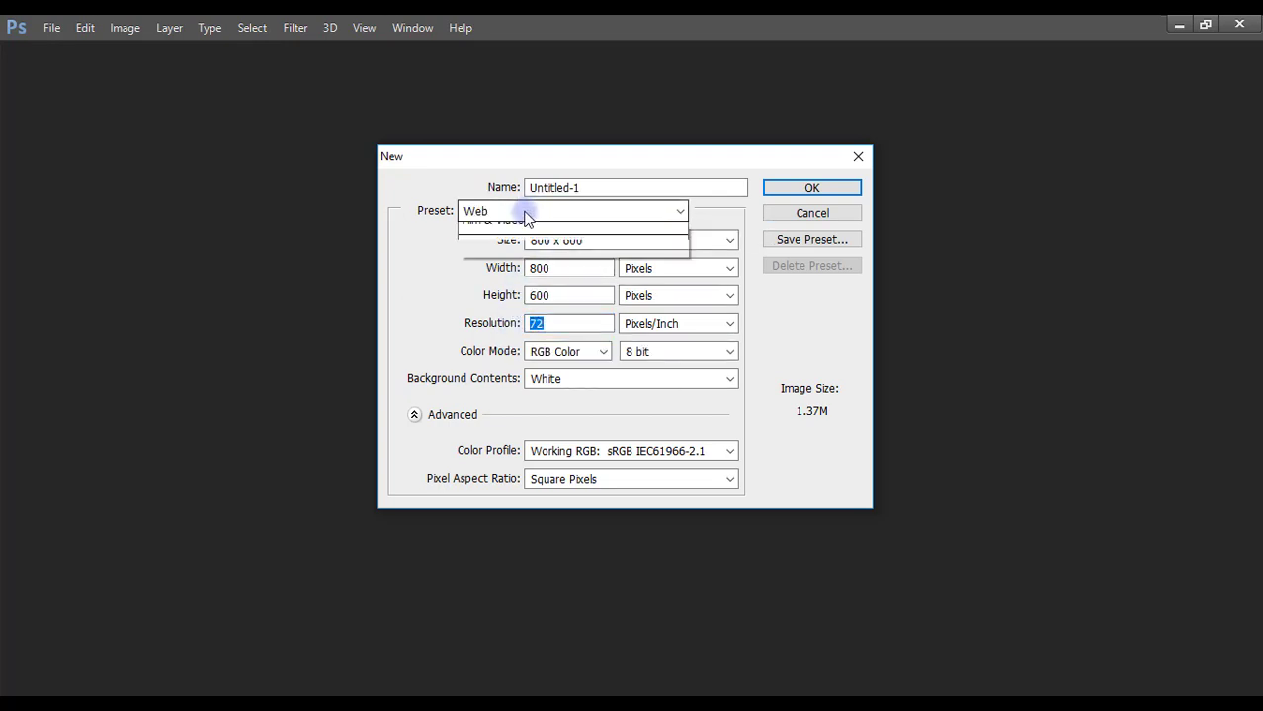
pyautogui.click(528, 351)
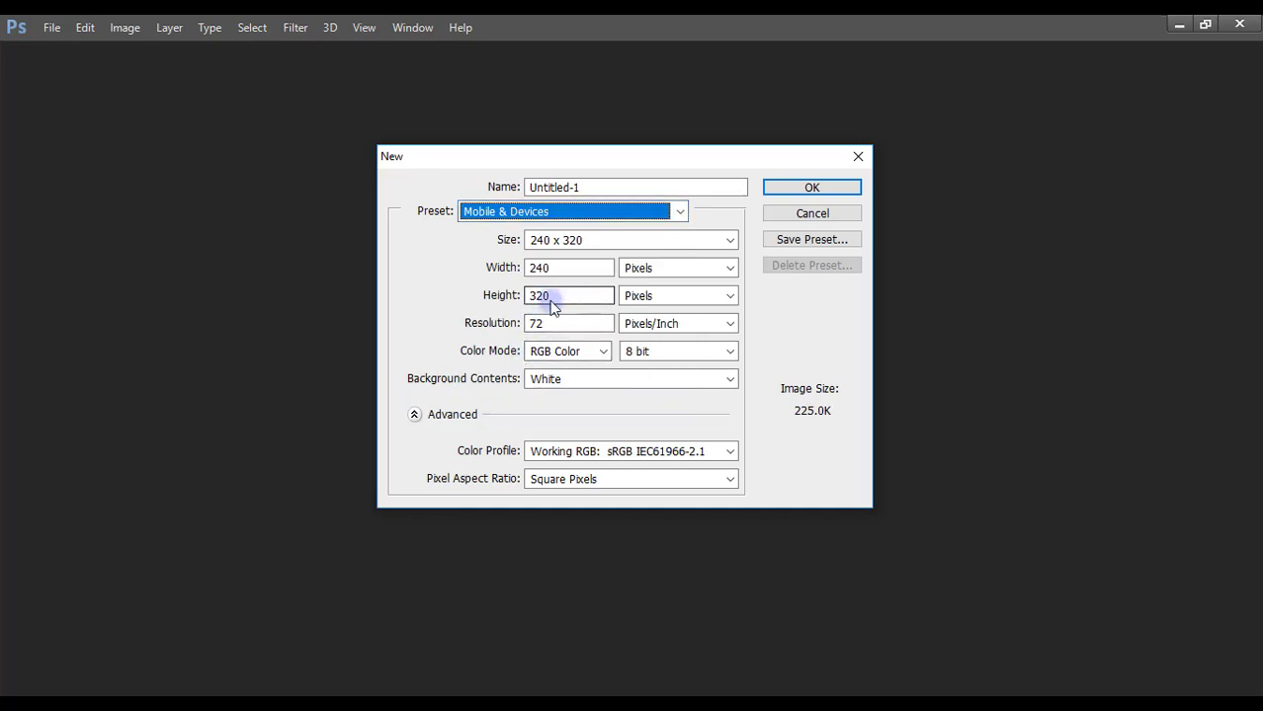
pyautogui.click(583, 243)
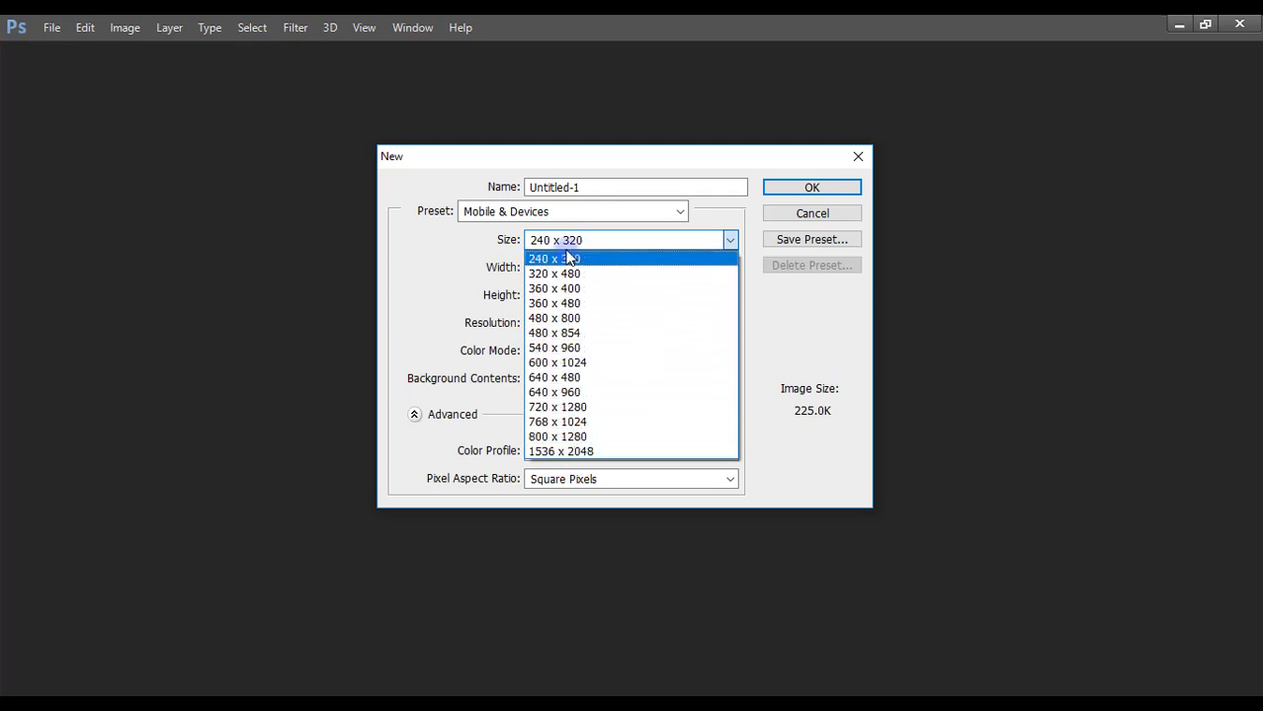
pyautogui.click(435, 255)
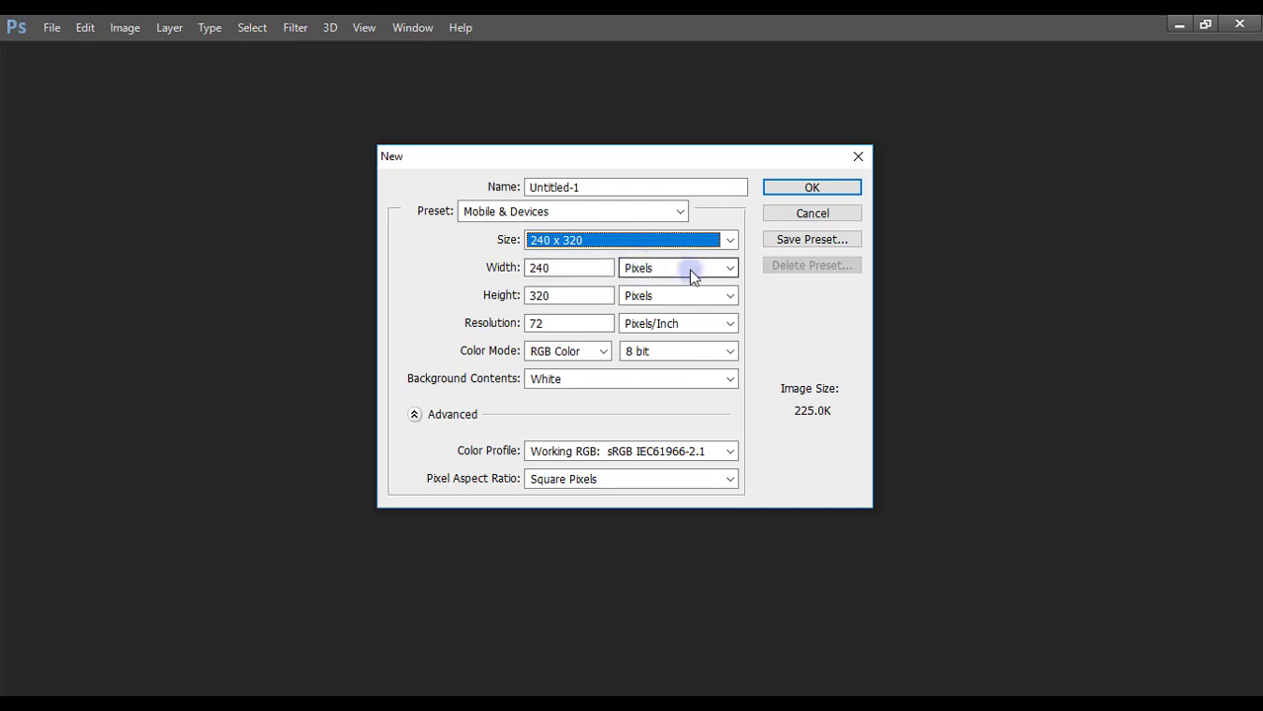
pyautogui.moveTo(678, 267)
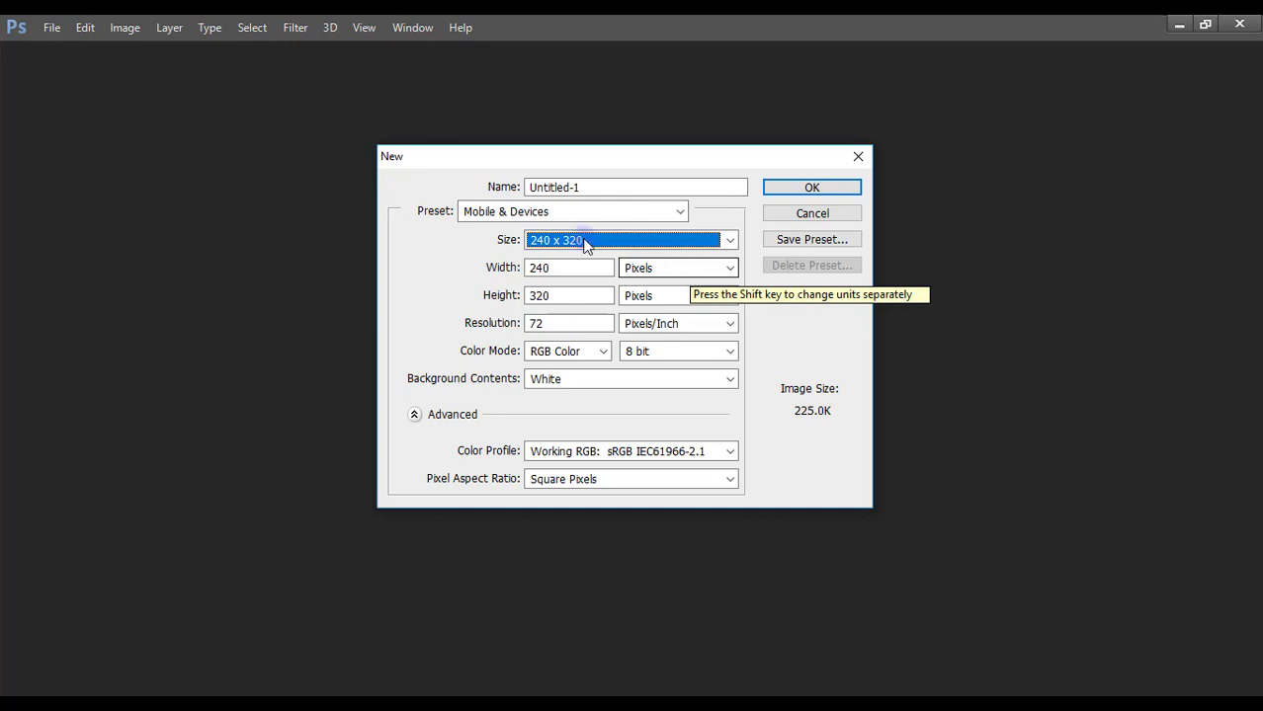
pyautogui.click(556, 212)
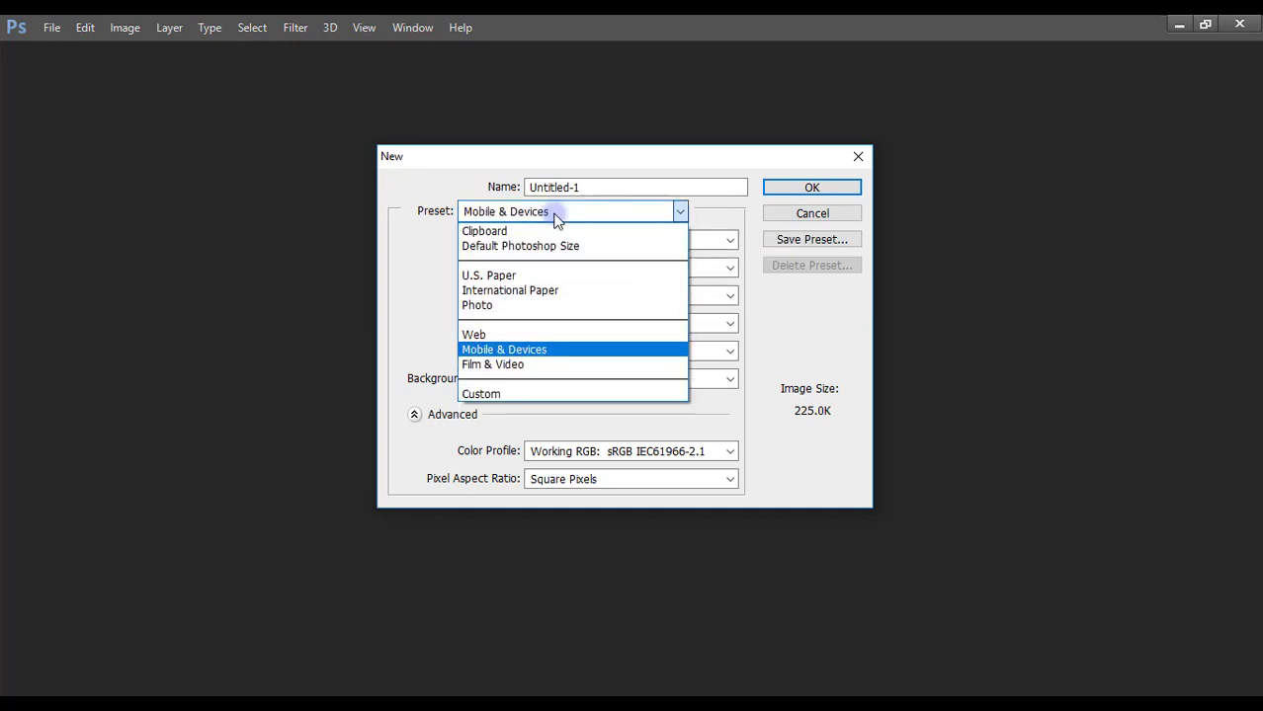
# Step: Apply the Film & Video preset with the Film (4K) frame size, 4096 × 3112 pixels
pyautogui.click(528, 366)
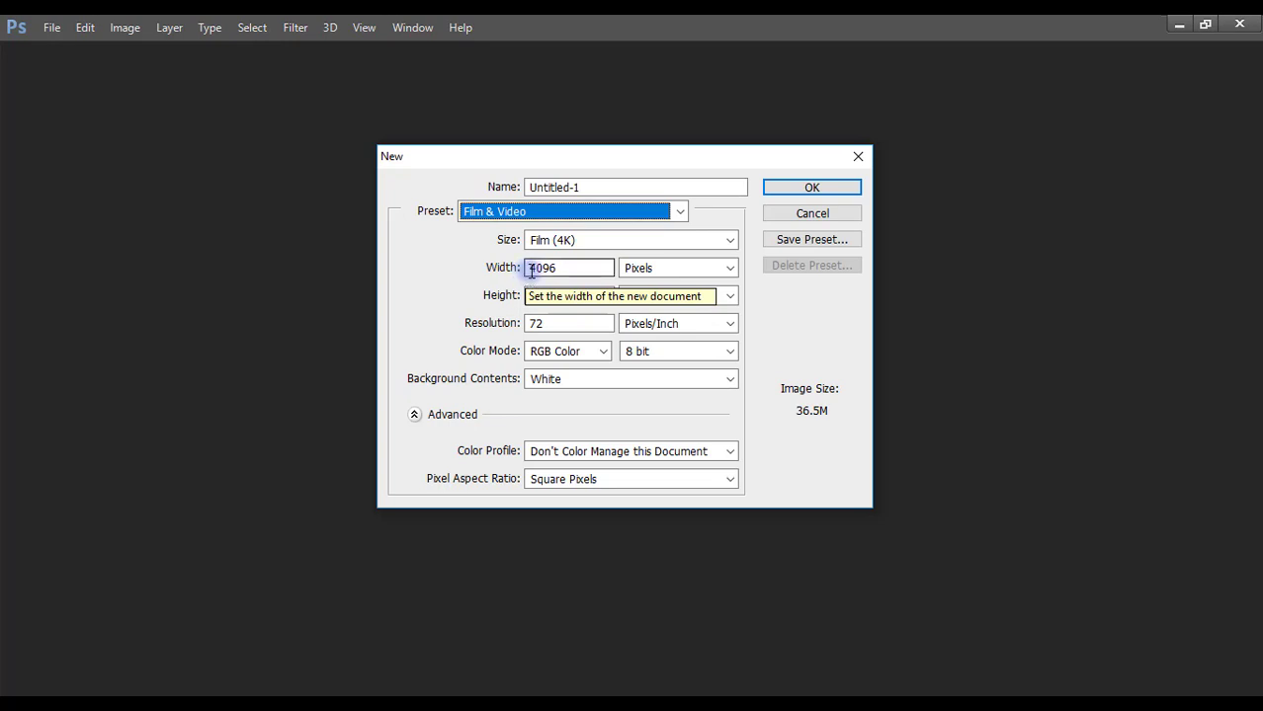
pyautogui.doubleClick(584, 268)
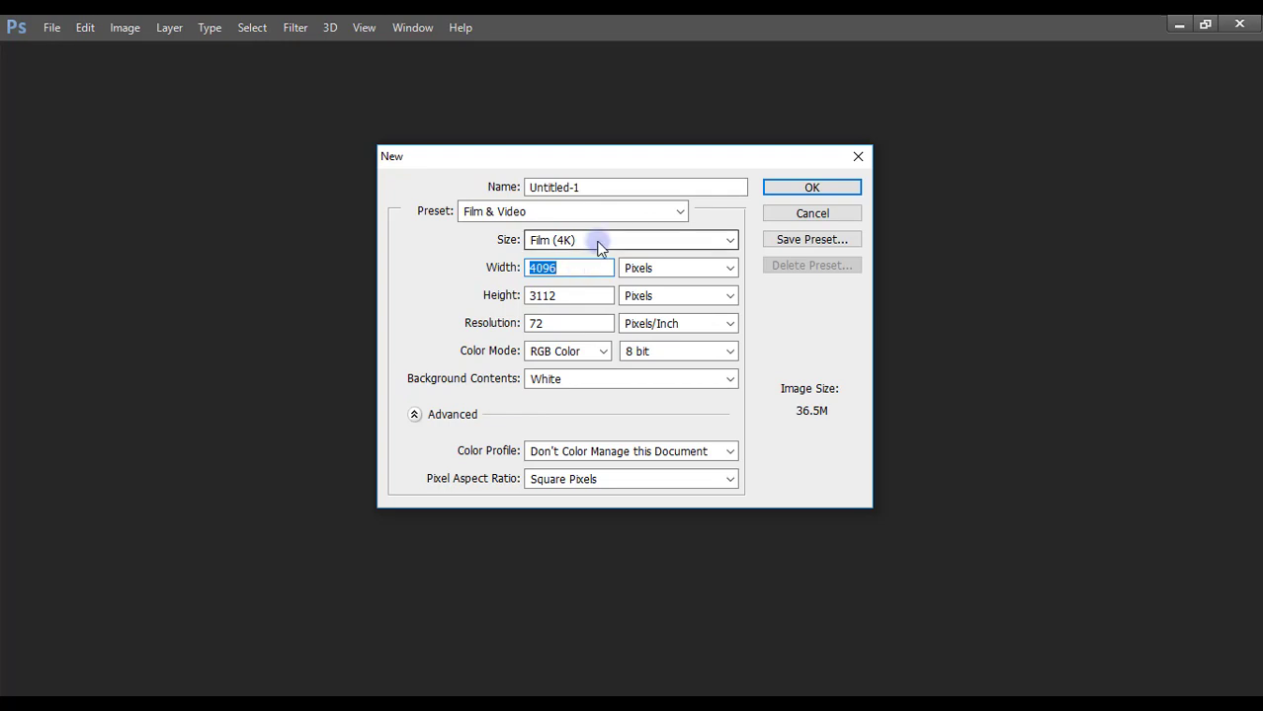
pyautogui.click(600, 246)
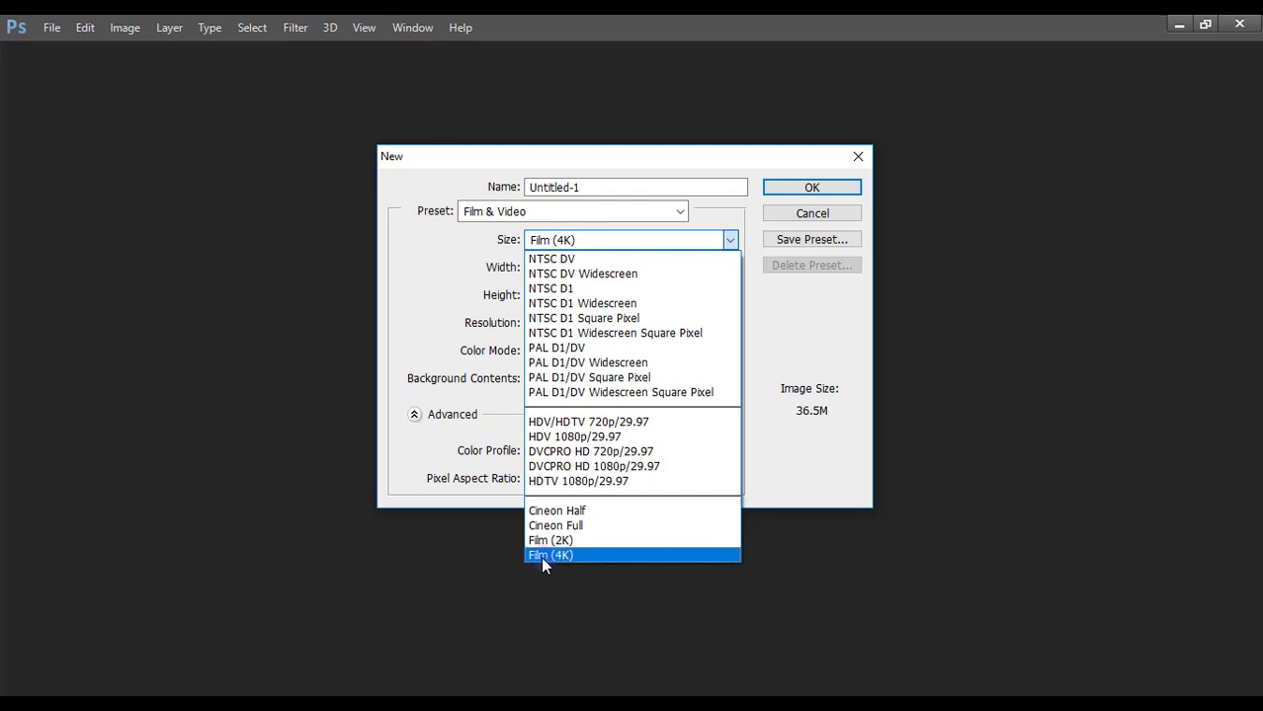
pyautogui.click(441, 299)
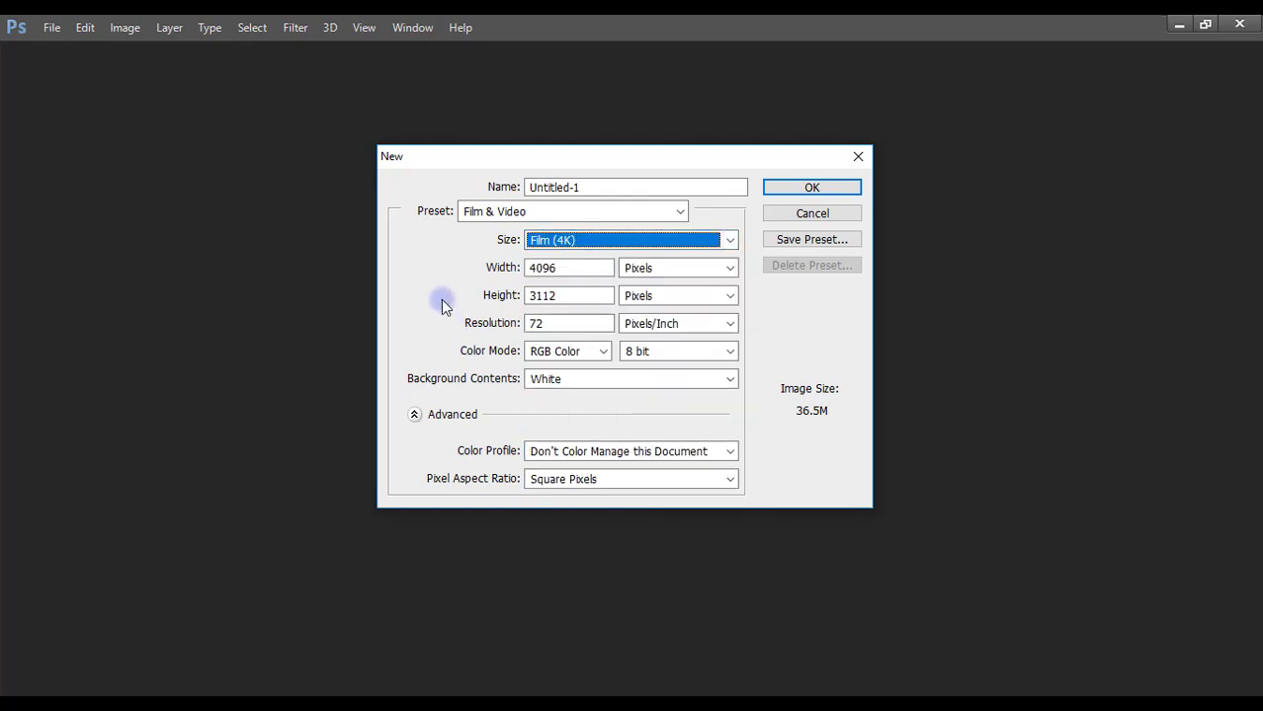
# Step: Change the resolution to 250, then restore it to 72 pixels/inch
pyautogui.doubleClick(544, 323)
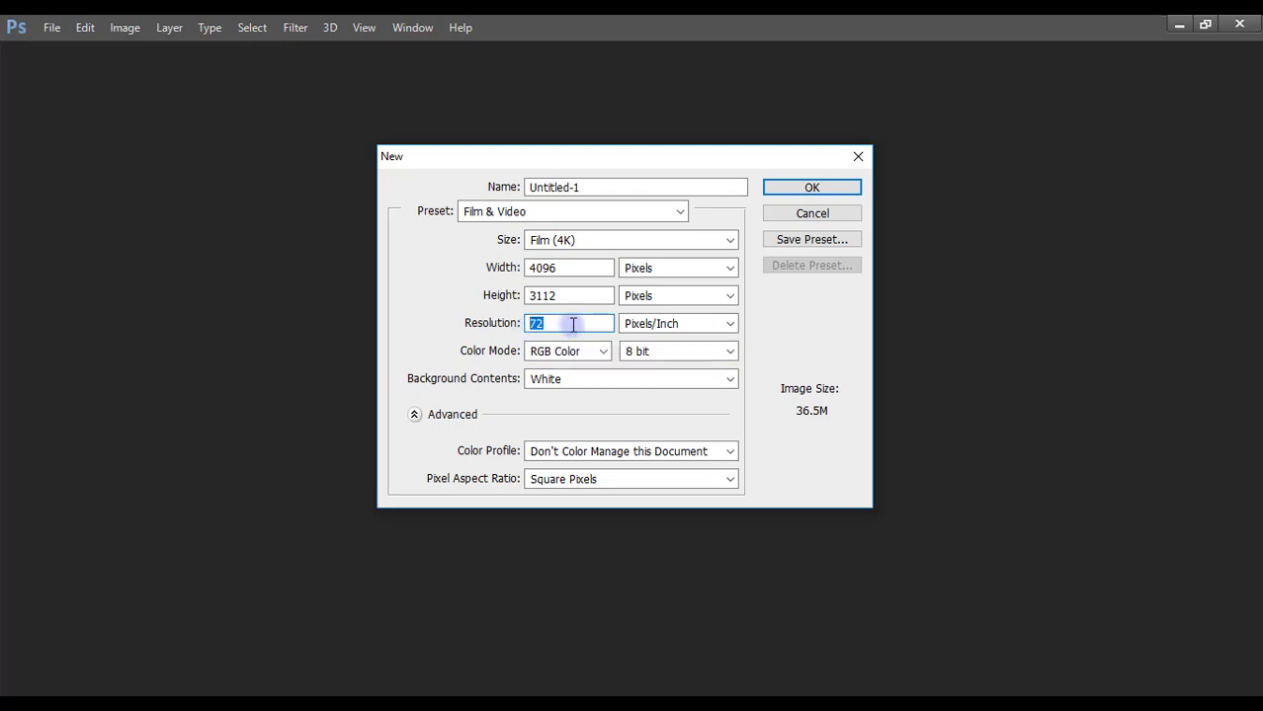
pyautogui.write('250')
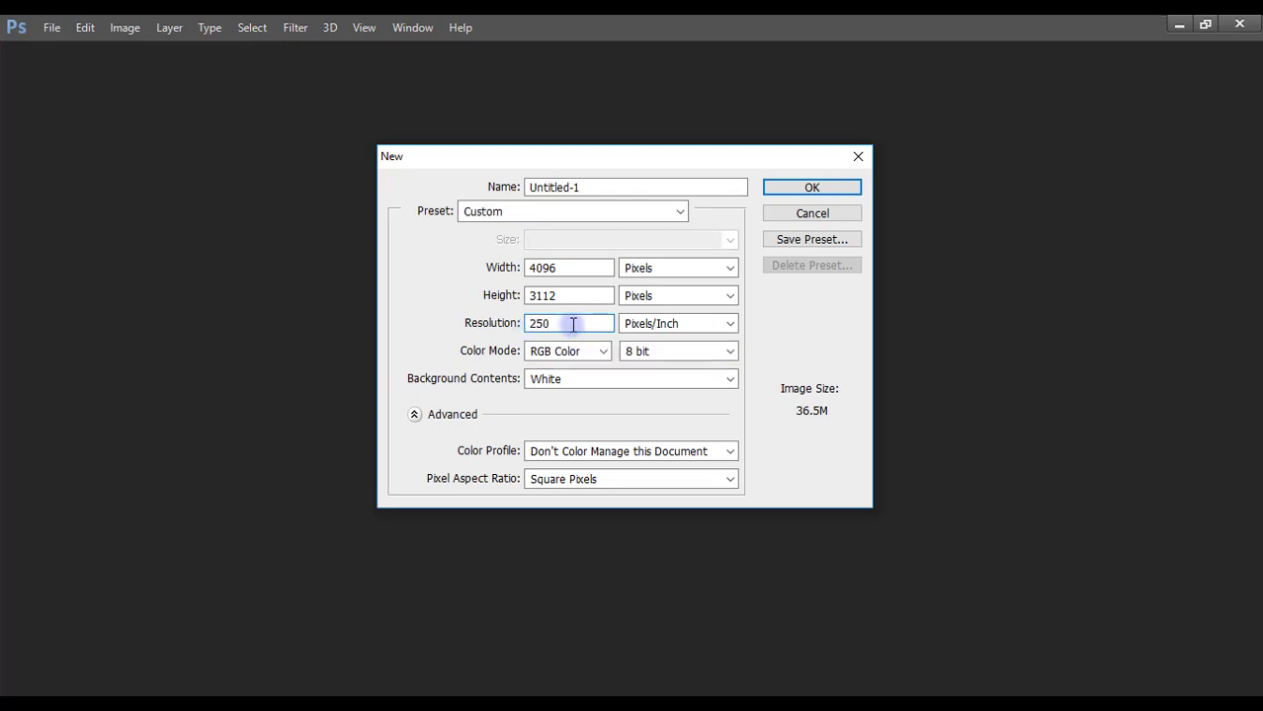
pyautogui.press('BackSpace')
pyautogui.press('BackSpace')
pyautogui.press('BackSpace')
pyautogui.write('72')
pyautogui.click(515, 212)
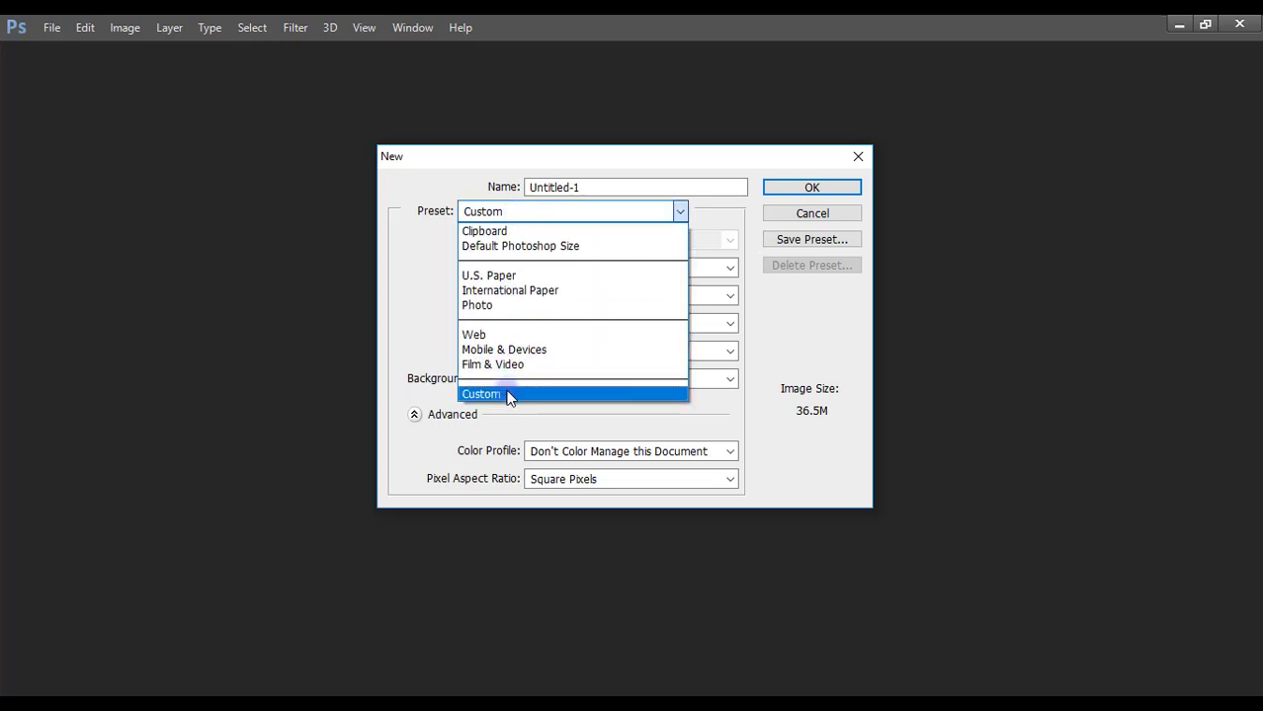
# Step: Return to the Clipboard preset and leave Background Contents on White
pyautogui.click(507, 232)
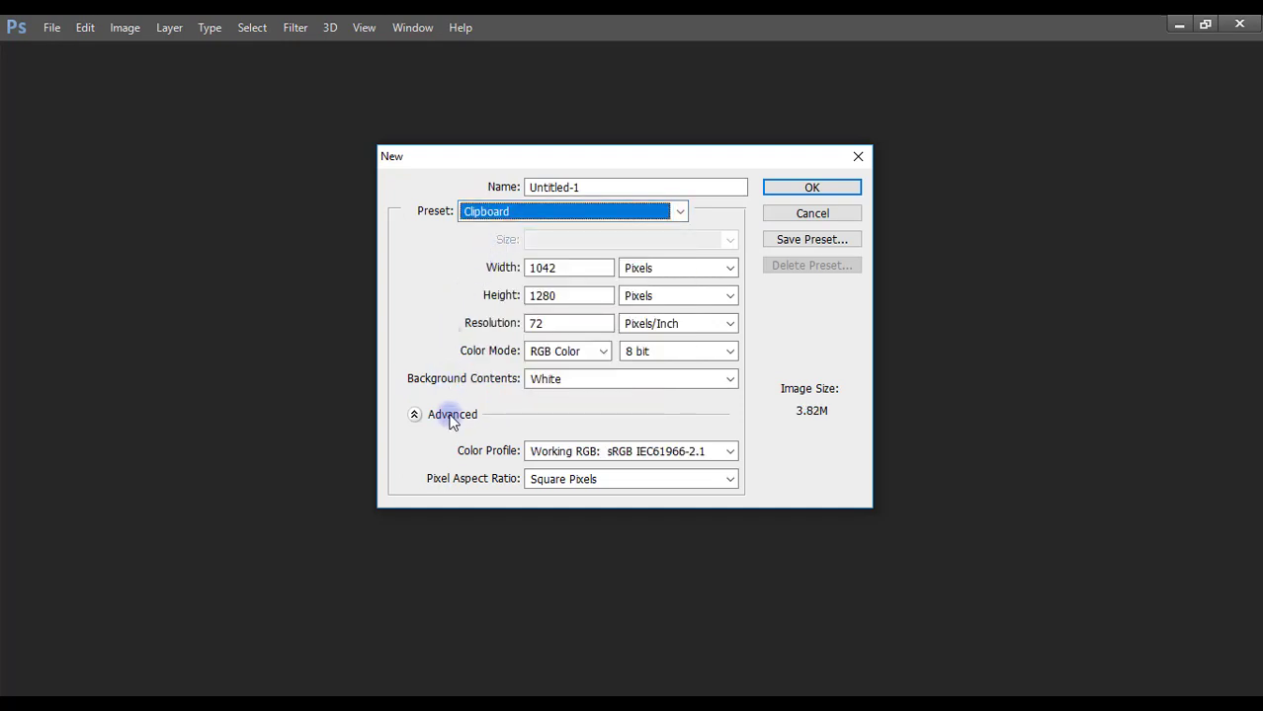
pyautogui.click(595, 387)
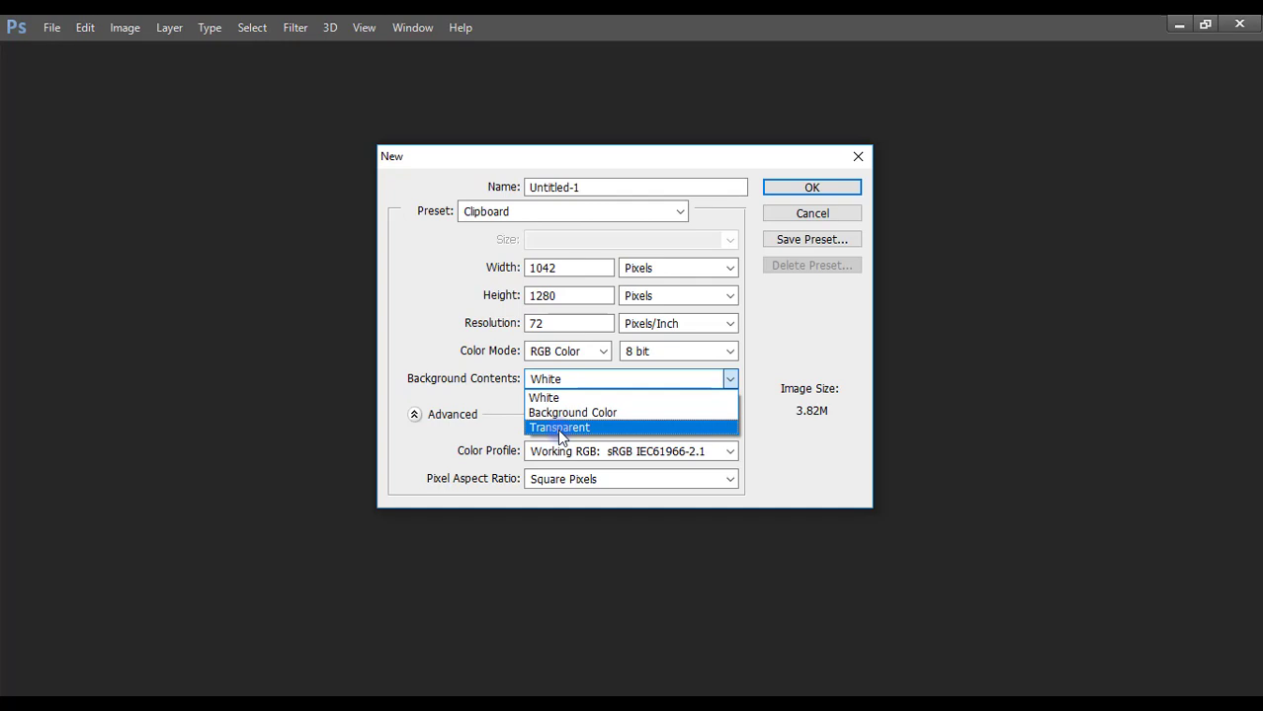
pyautogui.click(429, 316)
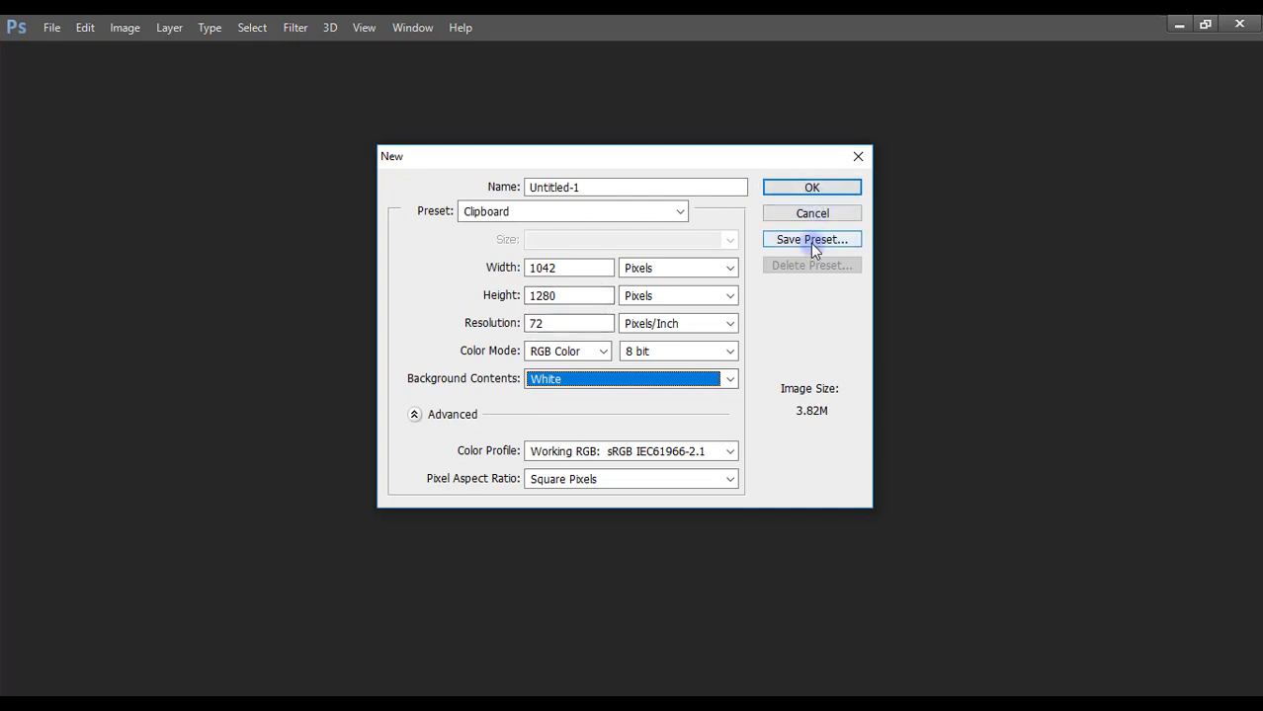
# Step: Set the document to 1920 × 1080 pixels and begin saving it as a preset
pyautogui.moveTo(578, 268); pyautogui.dragTo(476, 263)
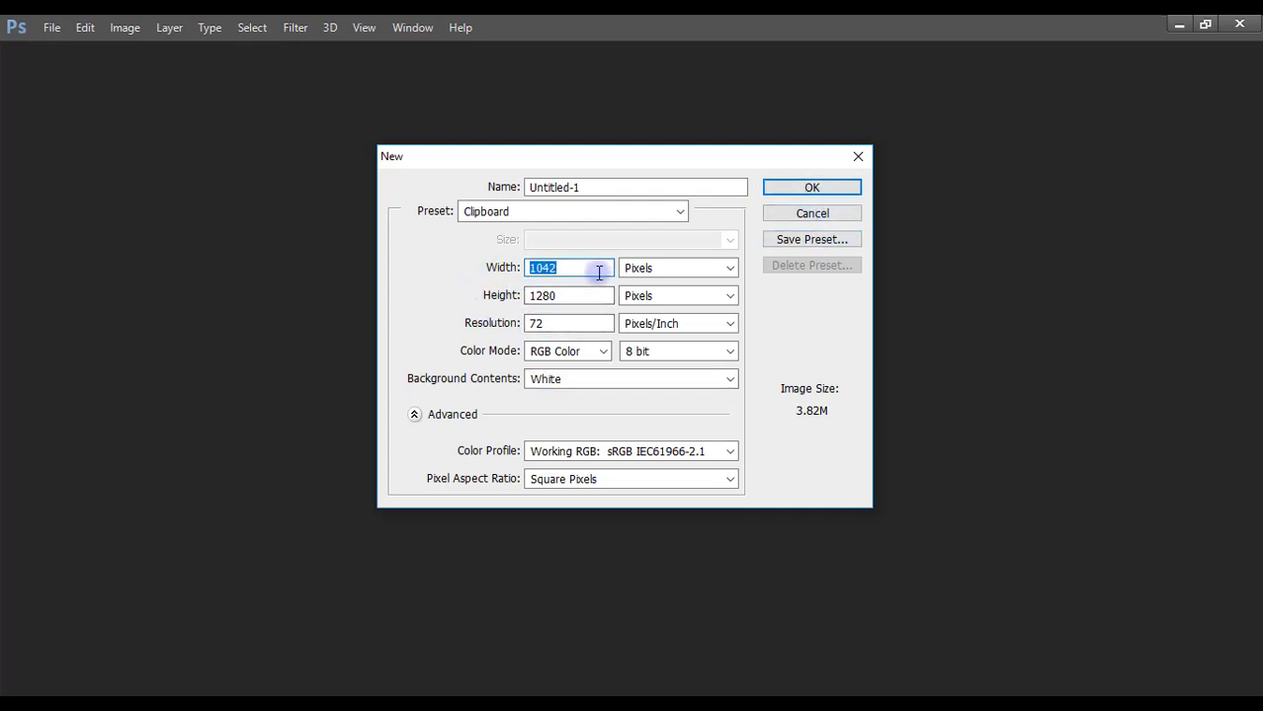
pyautogui.write('1920')
pyautogui.moveTo(598, 298); pyautogui.dragTo(513, 296)
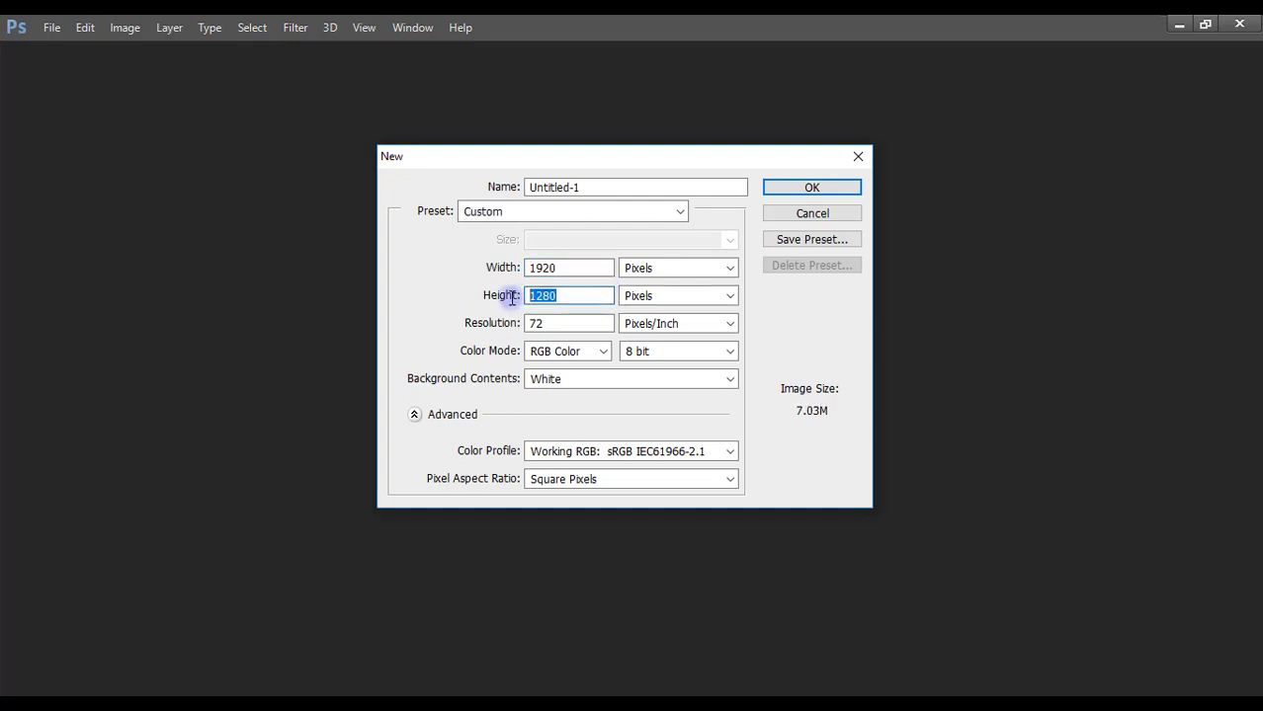
pyautogui.write('10')
pyautogui.write('80')
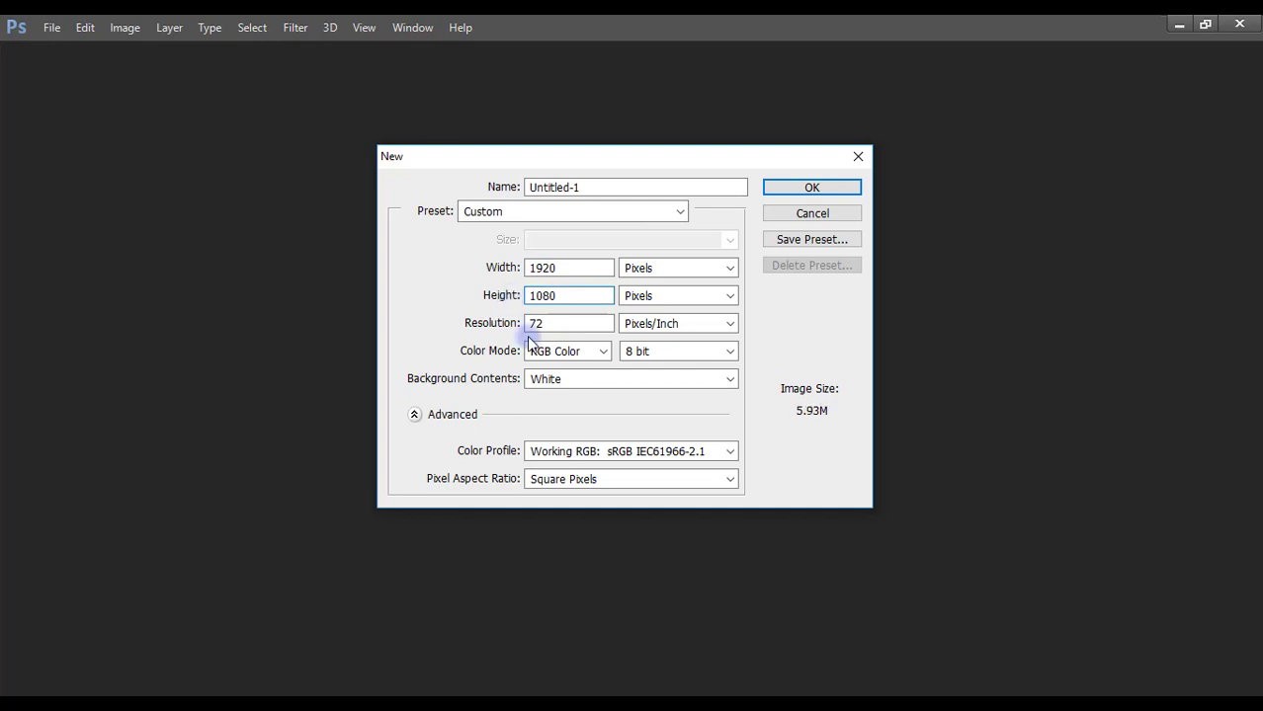
pyautogui.click(810, 243)
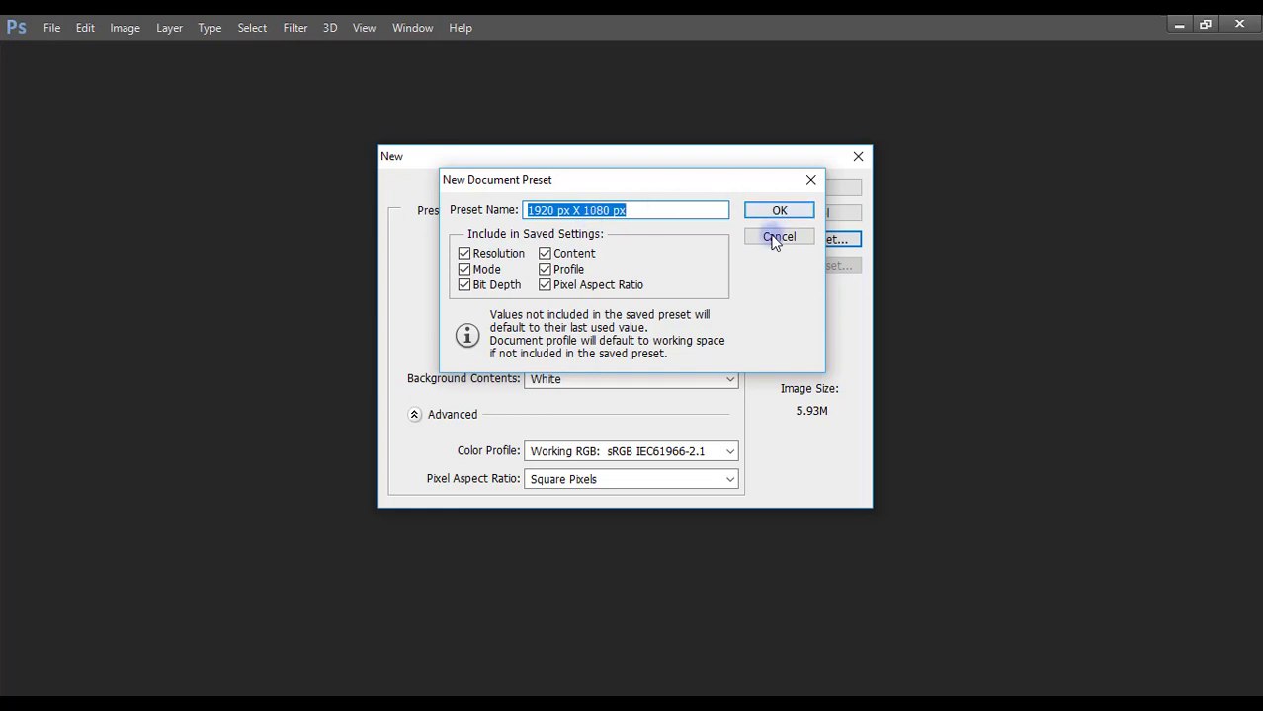
# Step: Skip saving the preset and create the 1920×1080 white document named 'Testing'
pyautogui.click(775, 239)
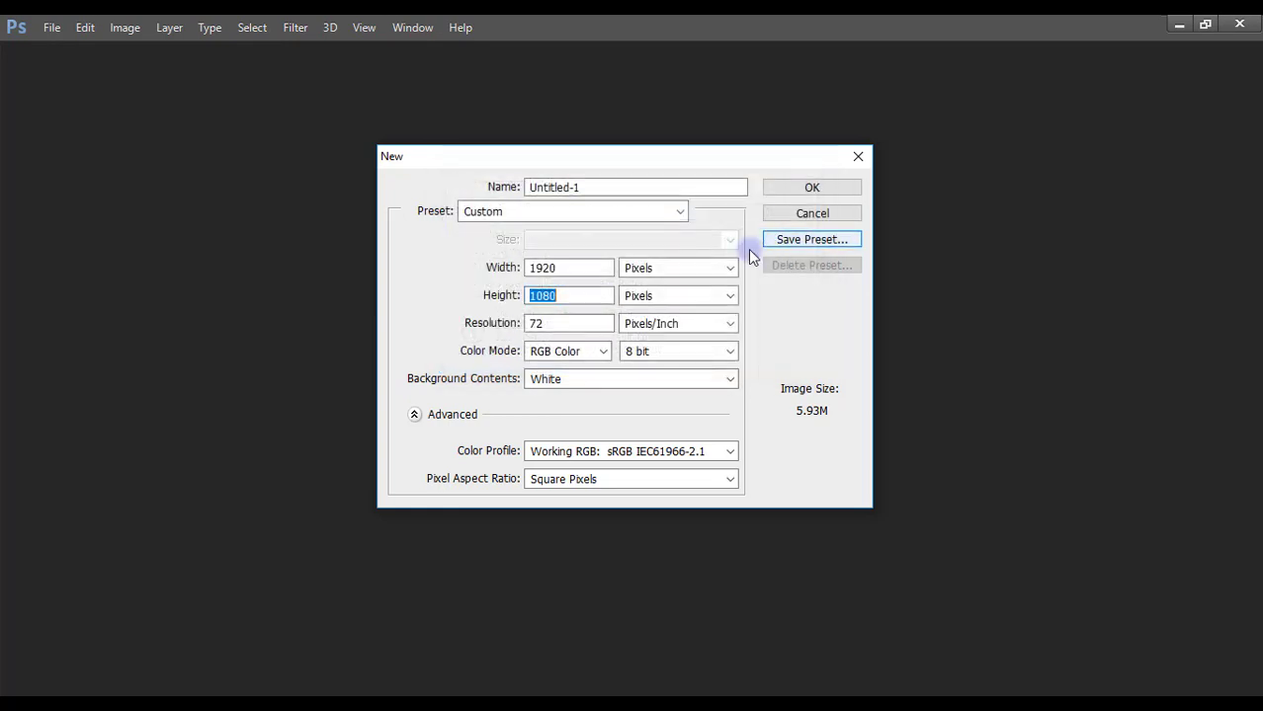
pyautogui.click(803, 188)
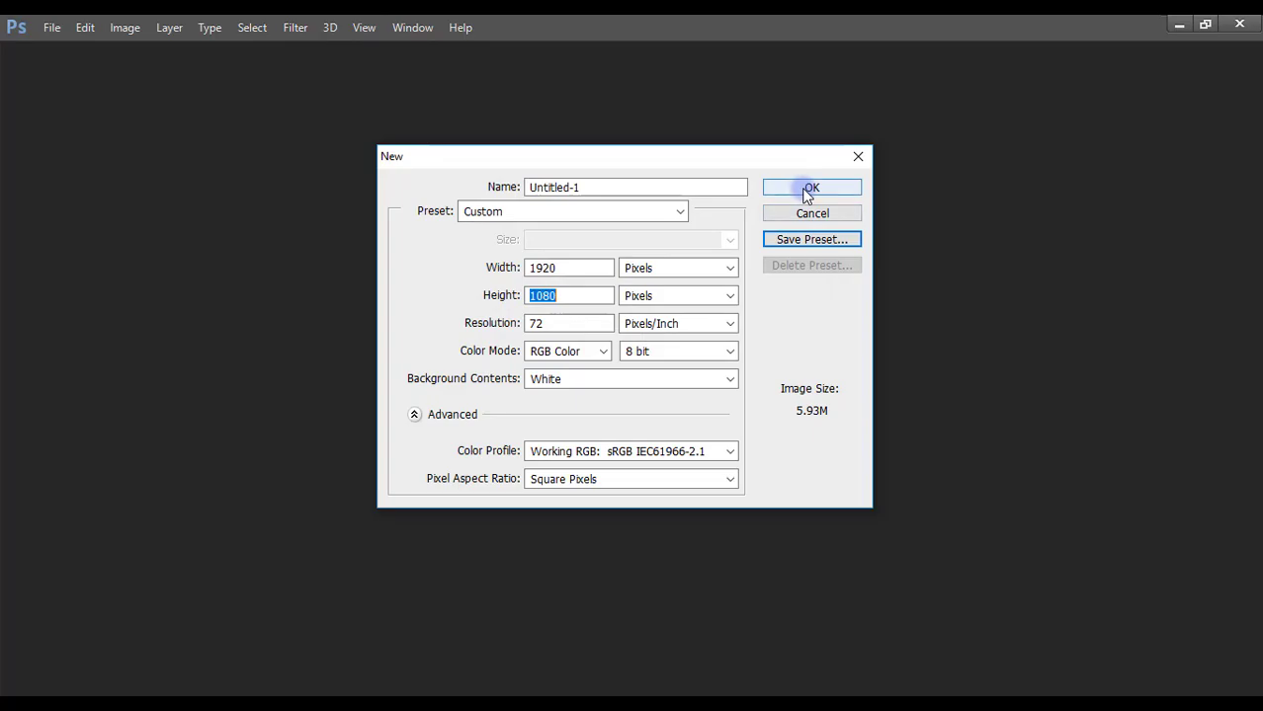
pyautogui.click(598, 190)
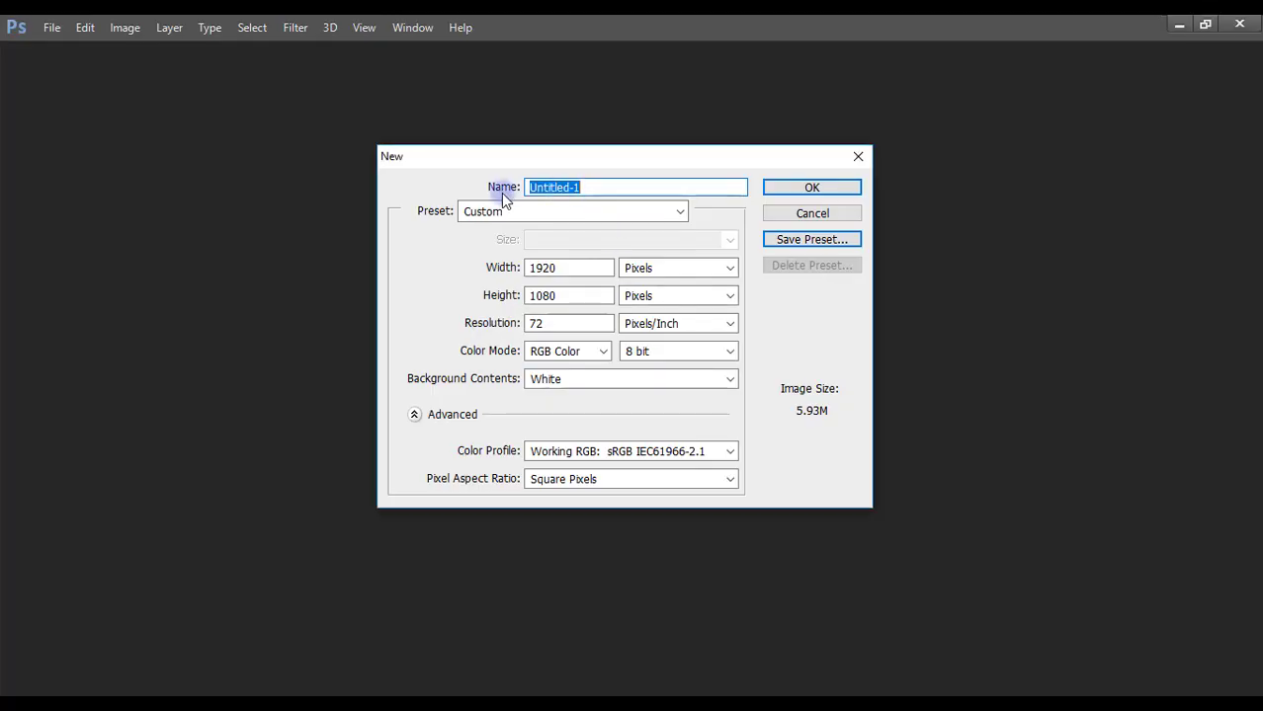
pyautogui.write('Te')
pyautogui.write('sting')
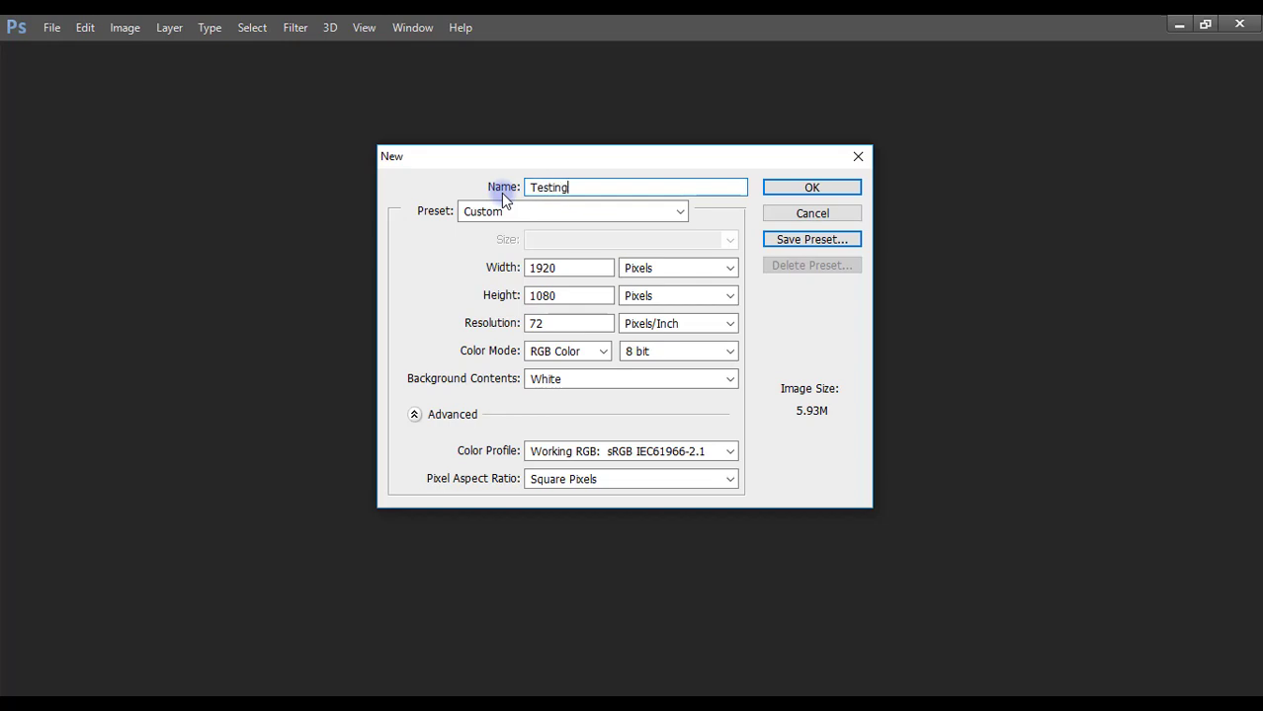
pyautogui.click(803, 193)
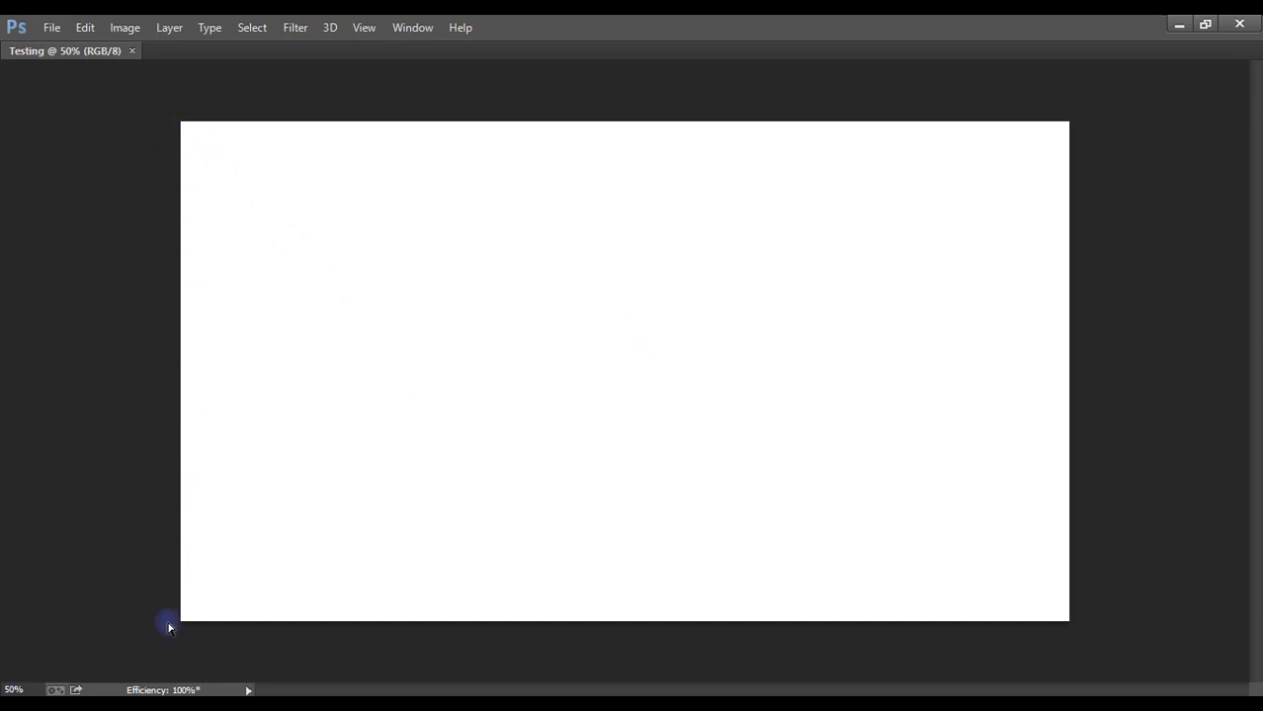
# Step: Show the Tools panel, float it, re-dock it left, and toggle two versus one column
pyautogui.click(420, 34)
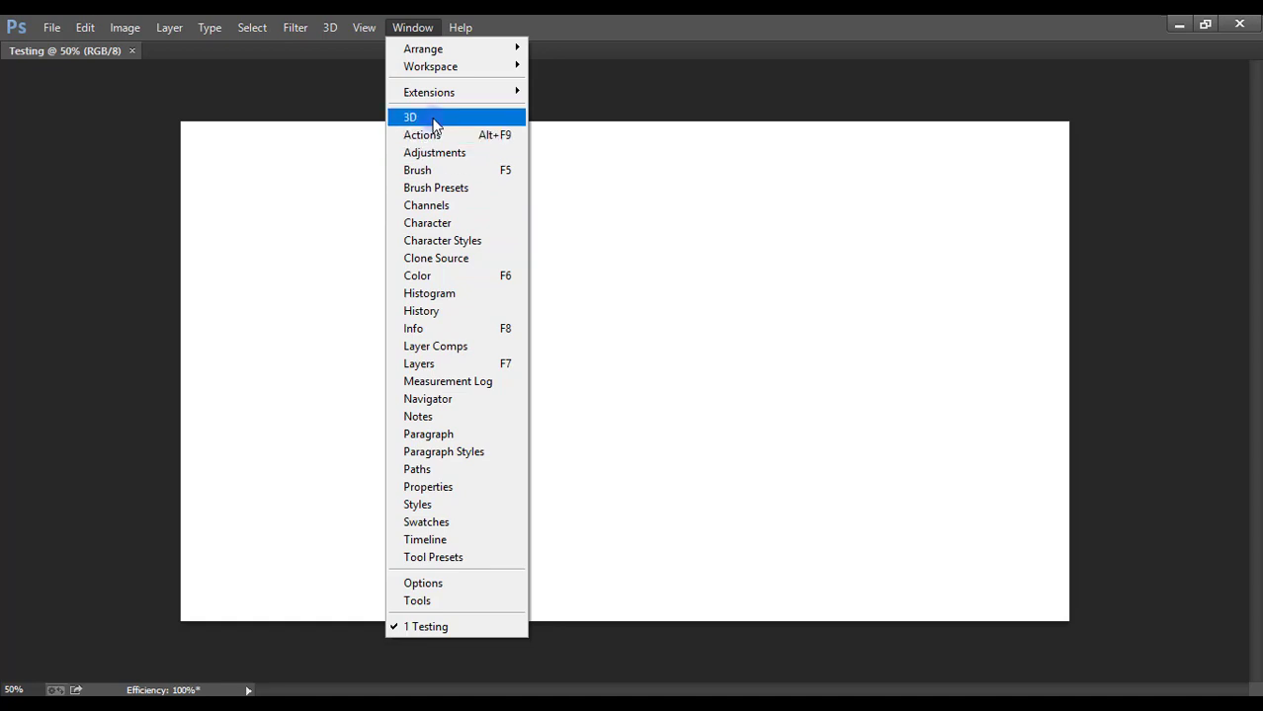
pyautogui.click(415, 601)
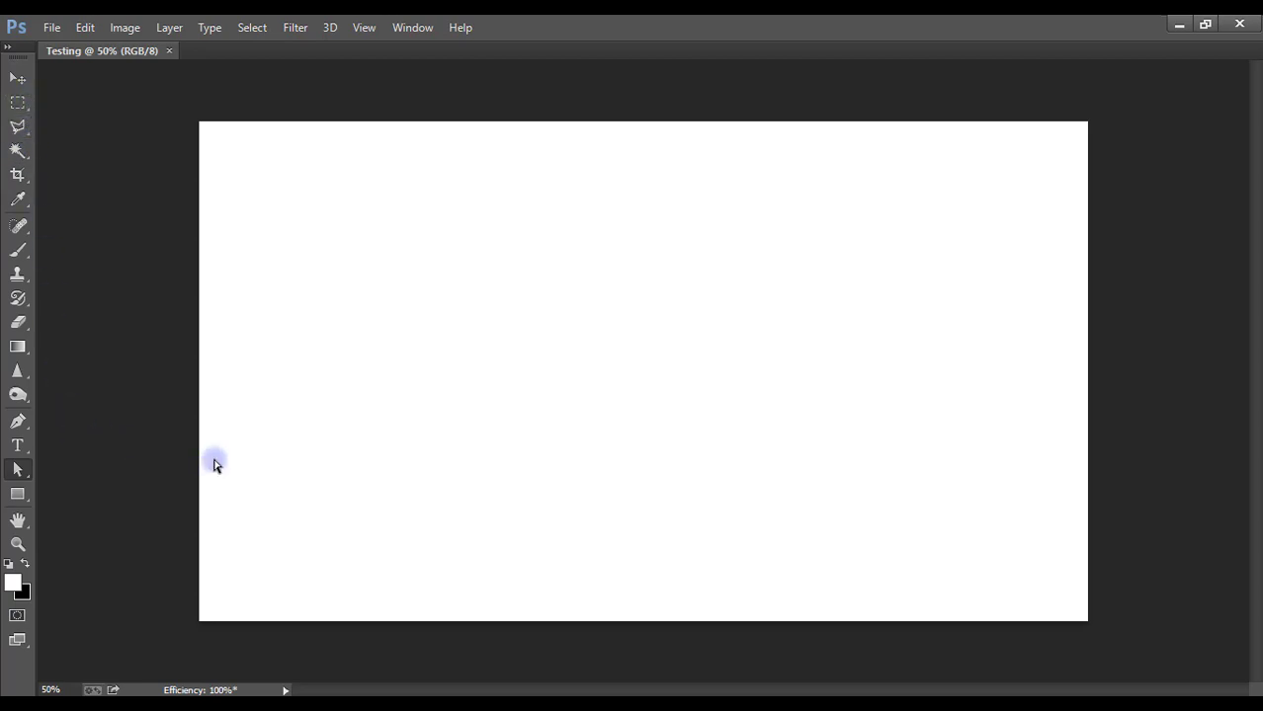
pyautogui.moveTo(20, 52); pyautogui.dragTo(242, 187)
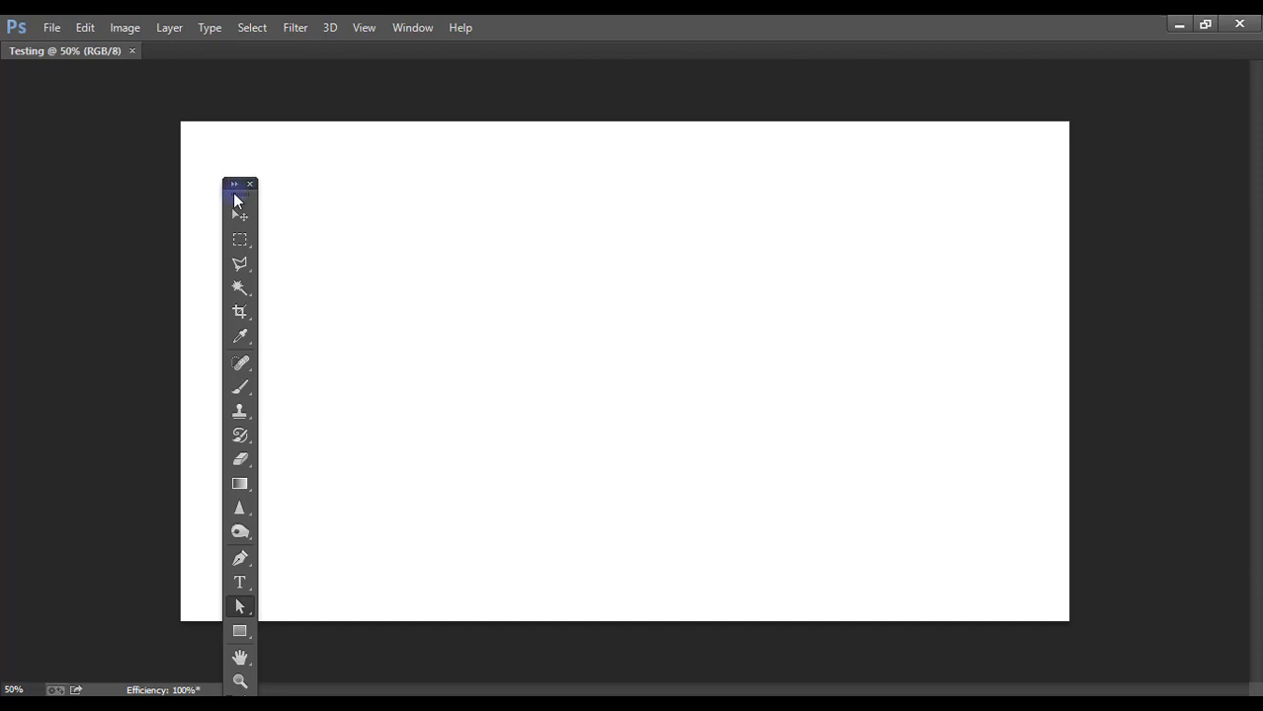
pyautogui.moveTo(242, 190); pyautogui.dragTo(4, 77)
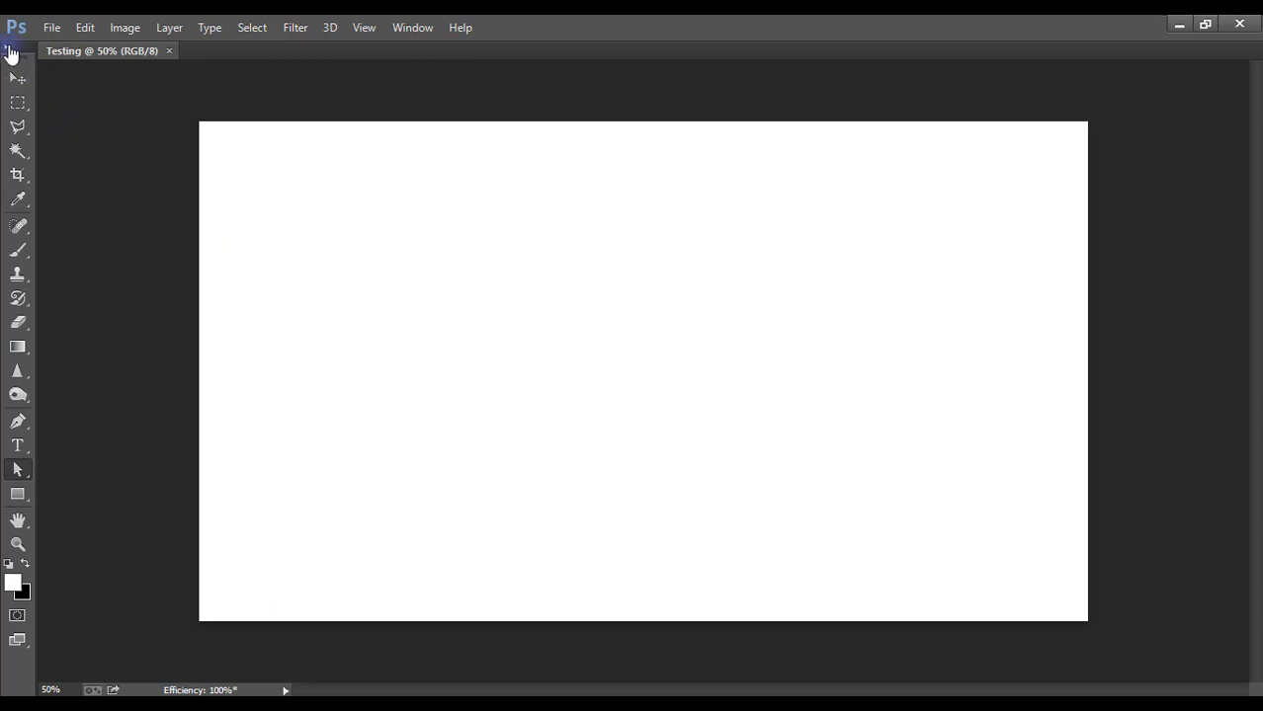
pyautogui.click(8, 46)
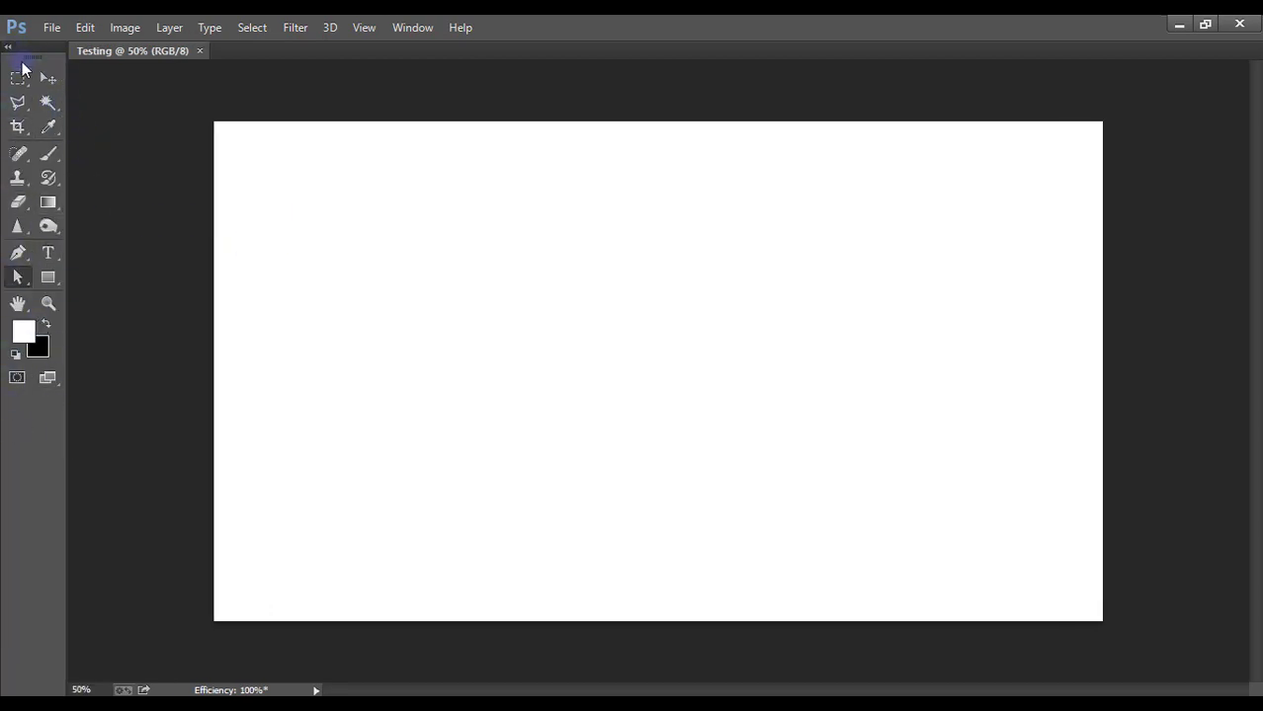
pyautogui.click(11, 49)
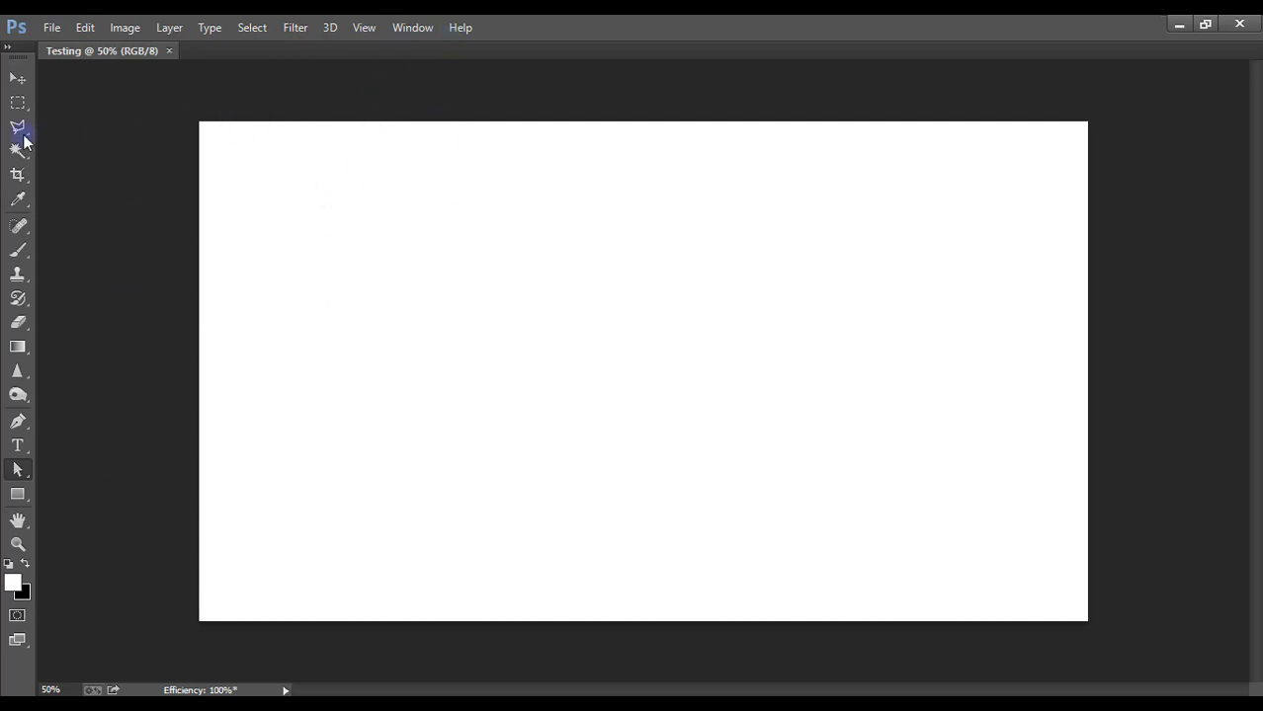
# Step: Switch to the What's New workspace and review the available workspace choices
pyautogui.click(415, 30)
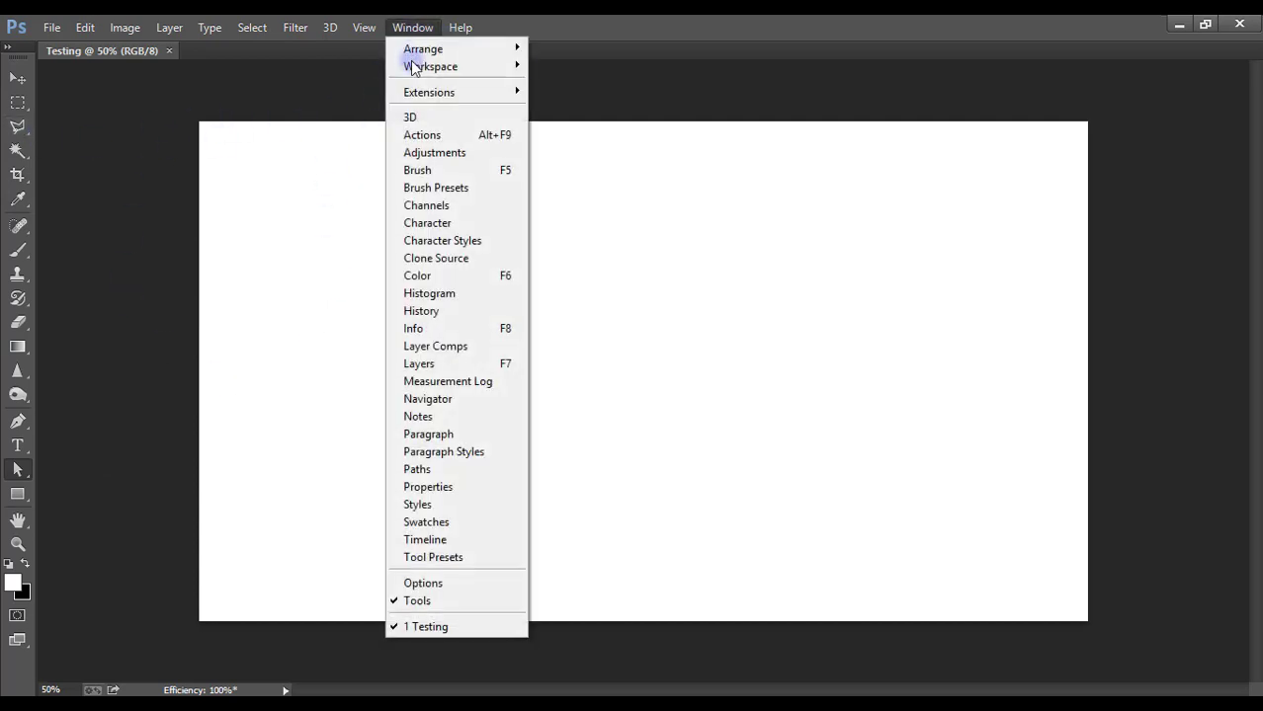
pyautogui.click(413, 66)
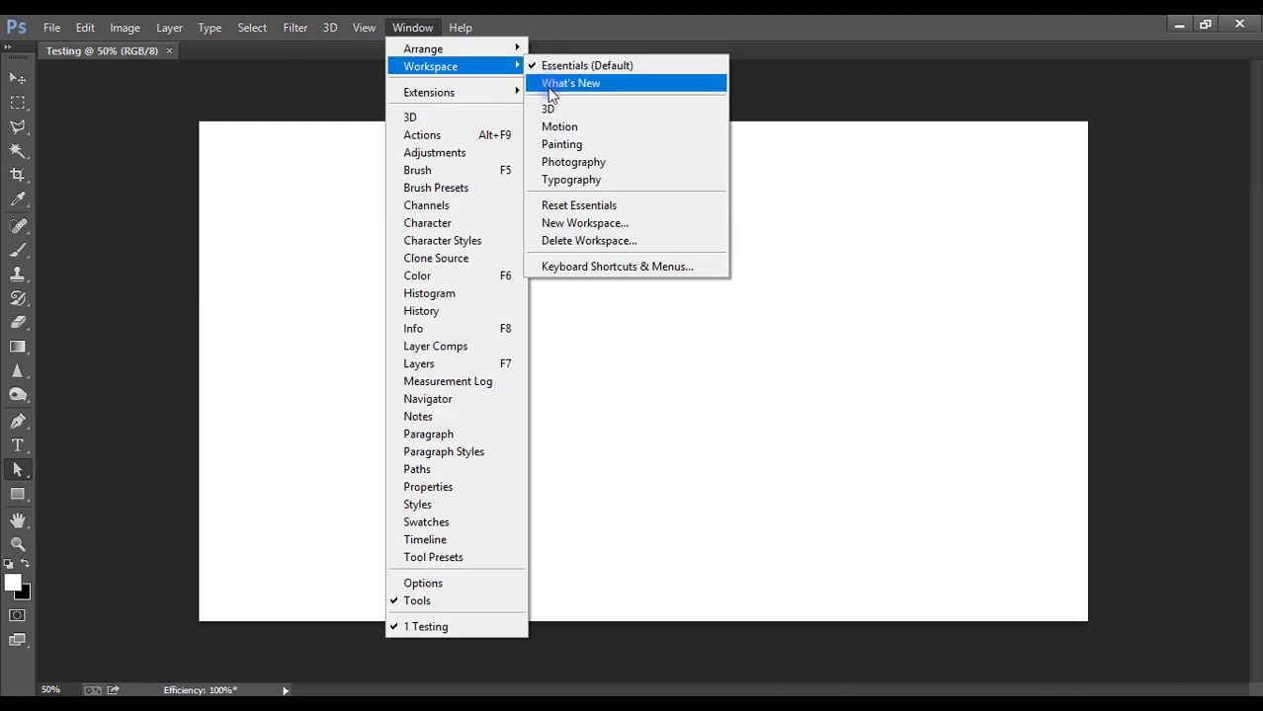
pyautogui.click(578, 85)
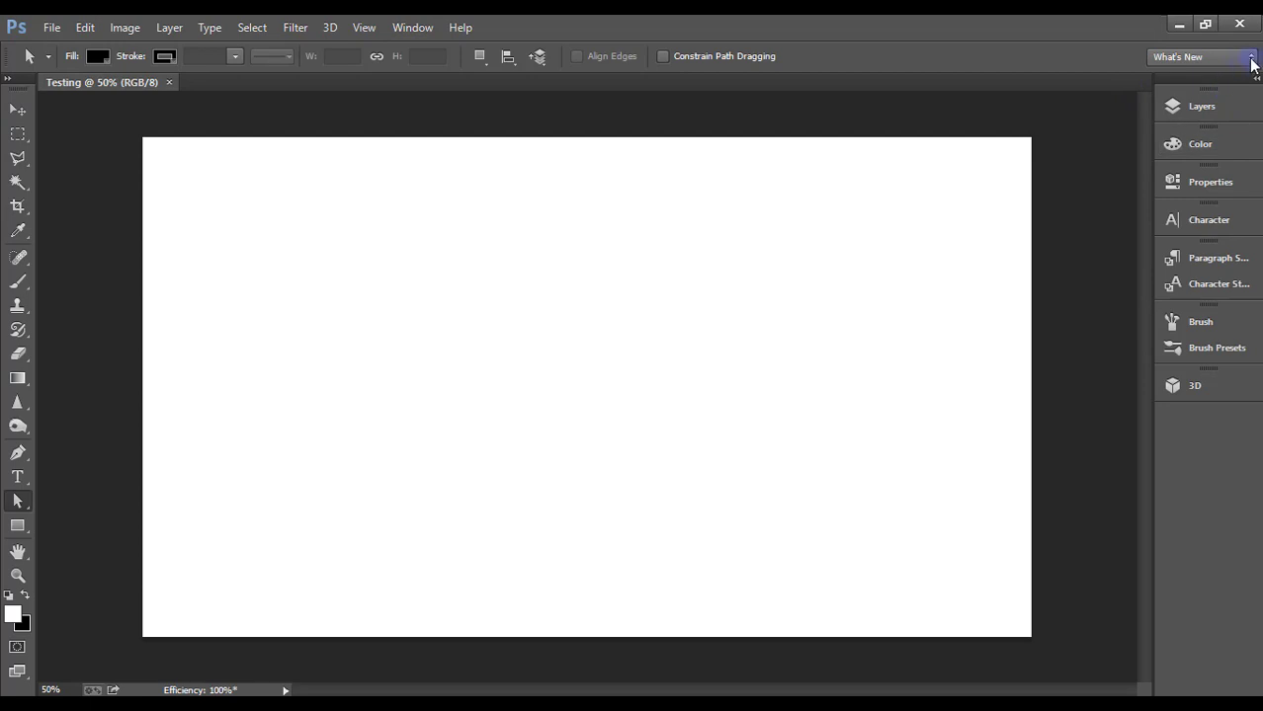
pyautogui.click(1251, 61)
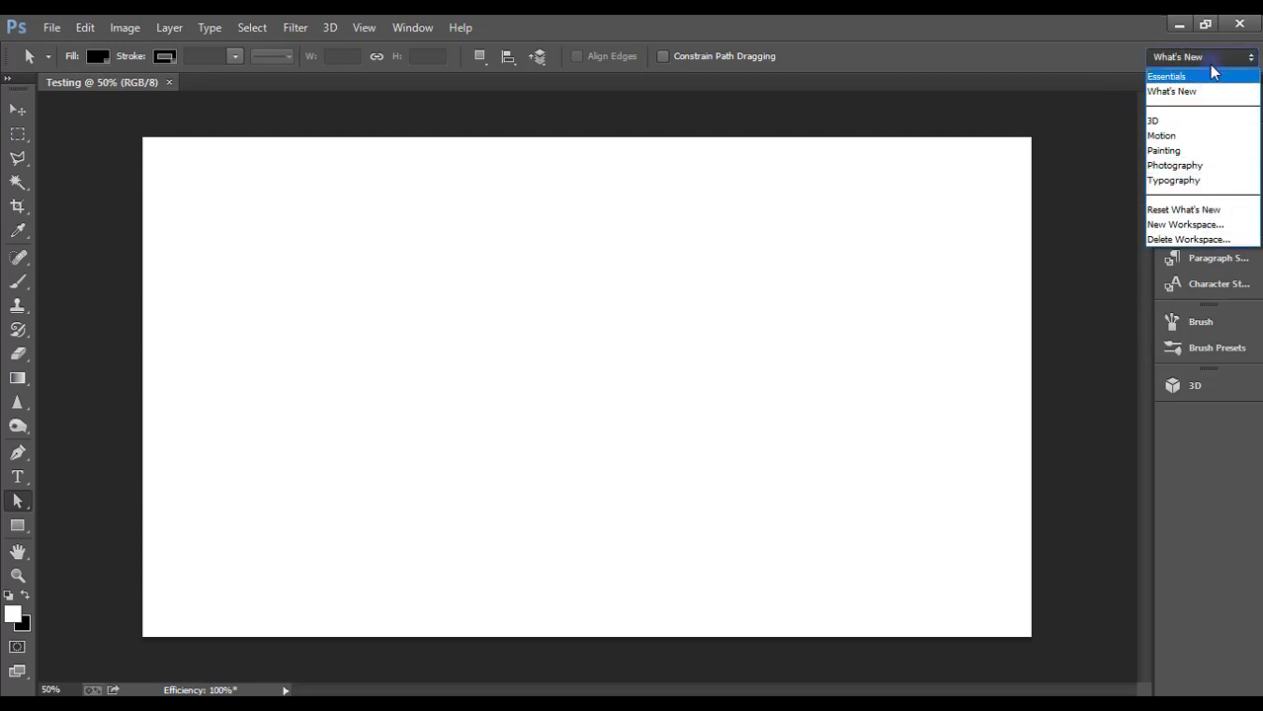
pyautogui.click(414, 30)
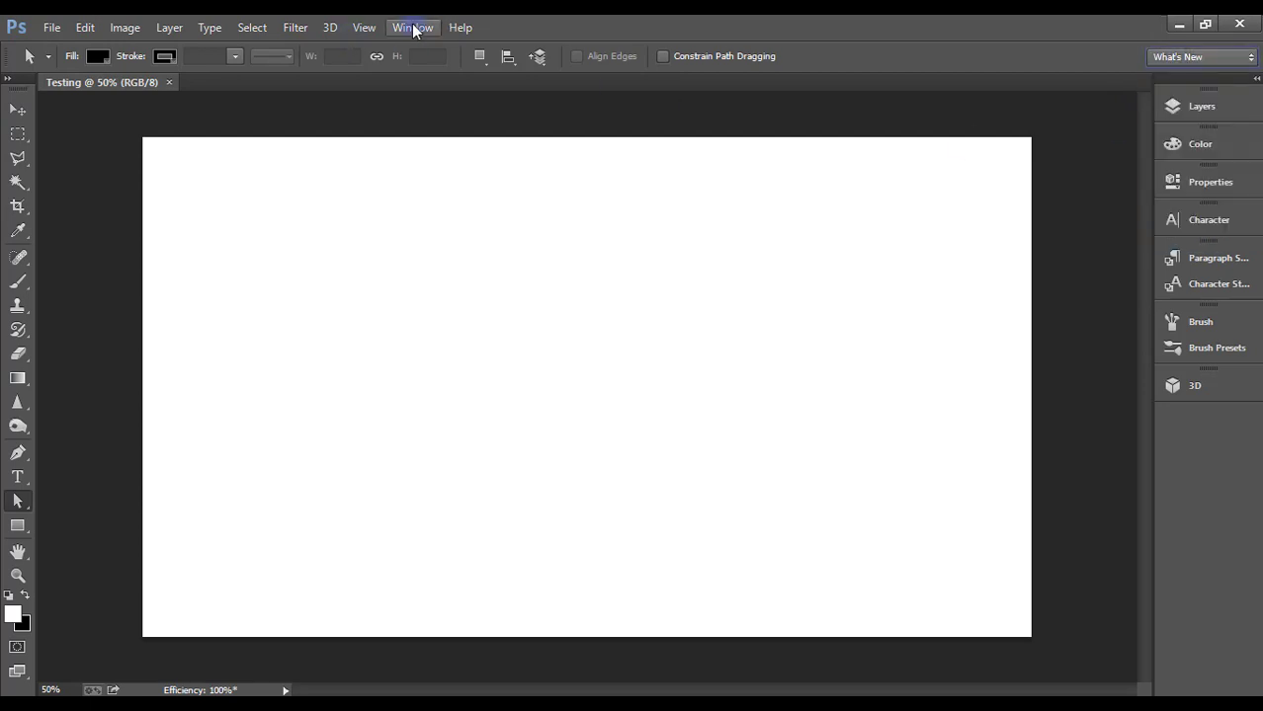
pyautogui.click(414, 30)
pyautogui.moveTo(431, 66)
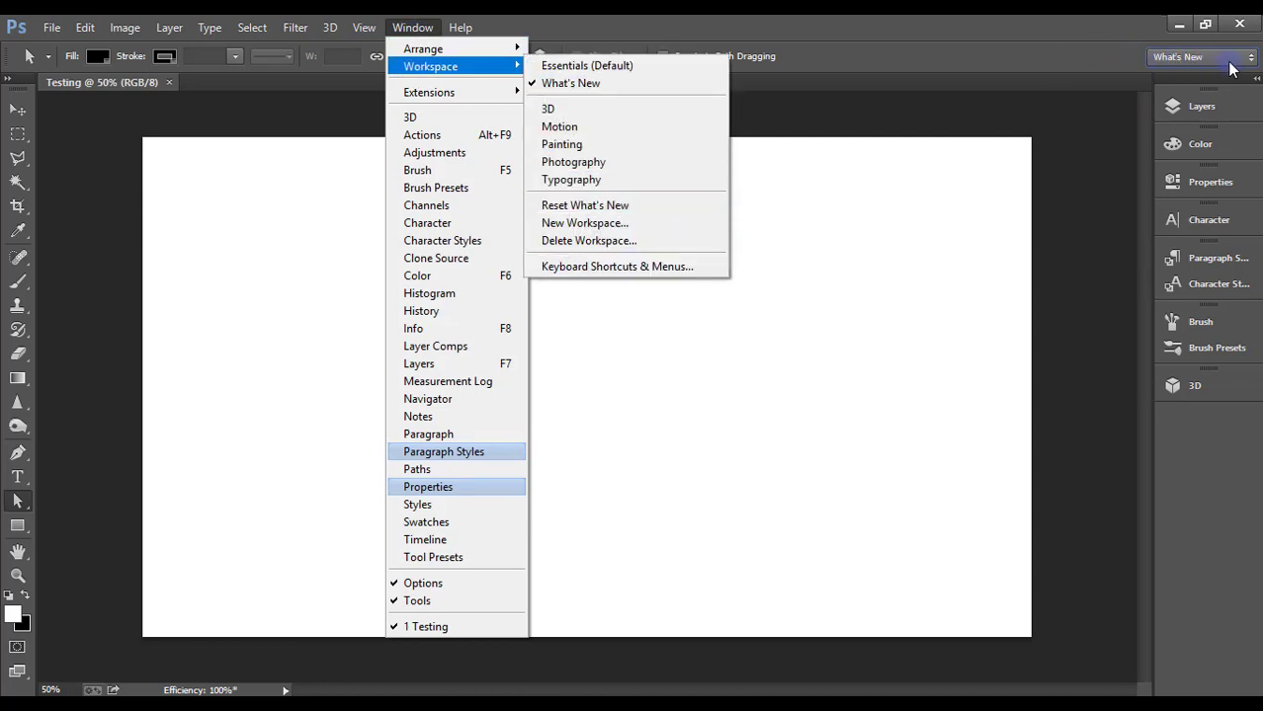
pyautogui.click(759, 31)
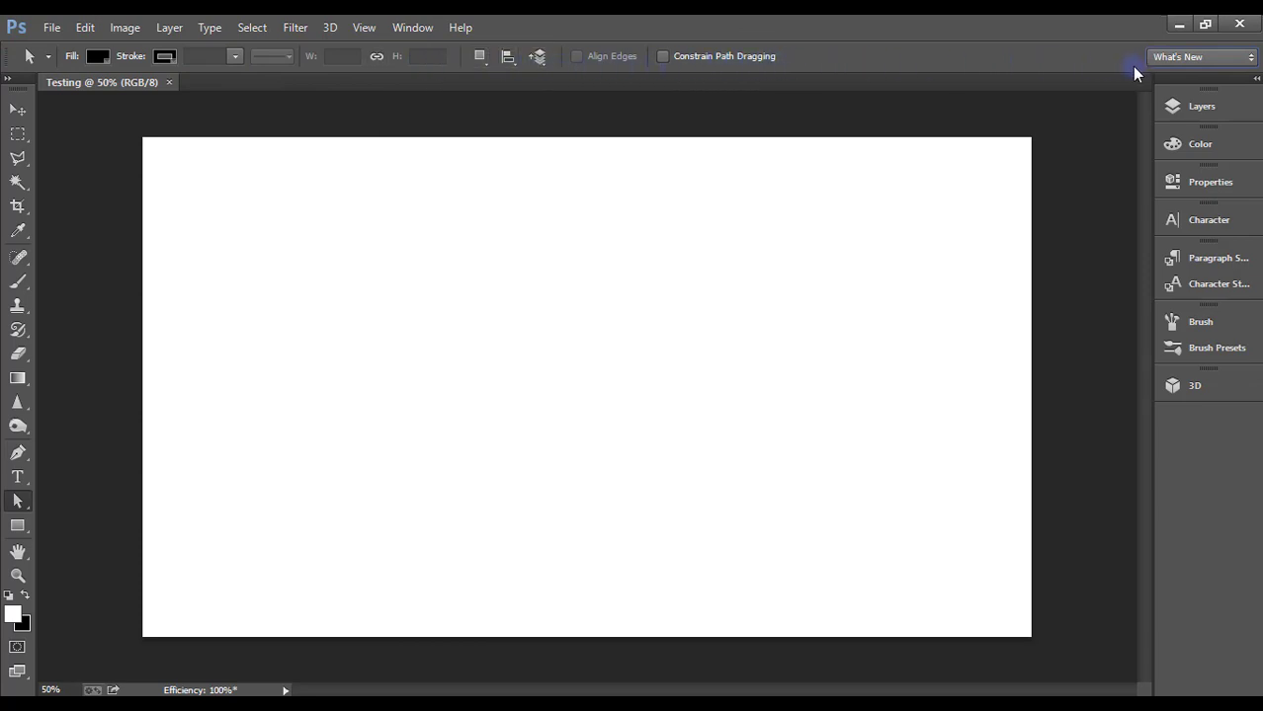
# Step: Hide the tool options bar from the Window menu, then show it again
pyautogui.click(413, 28)
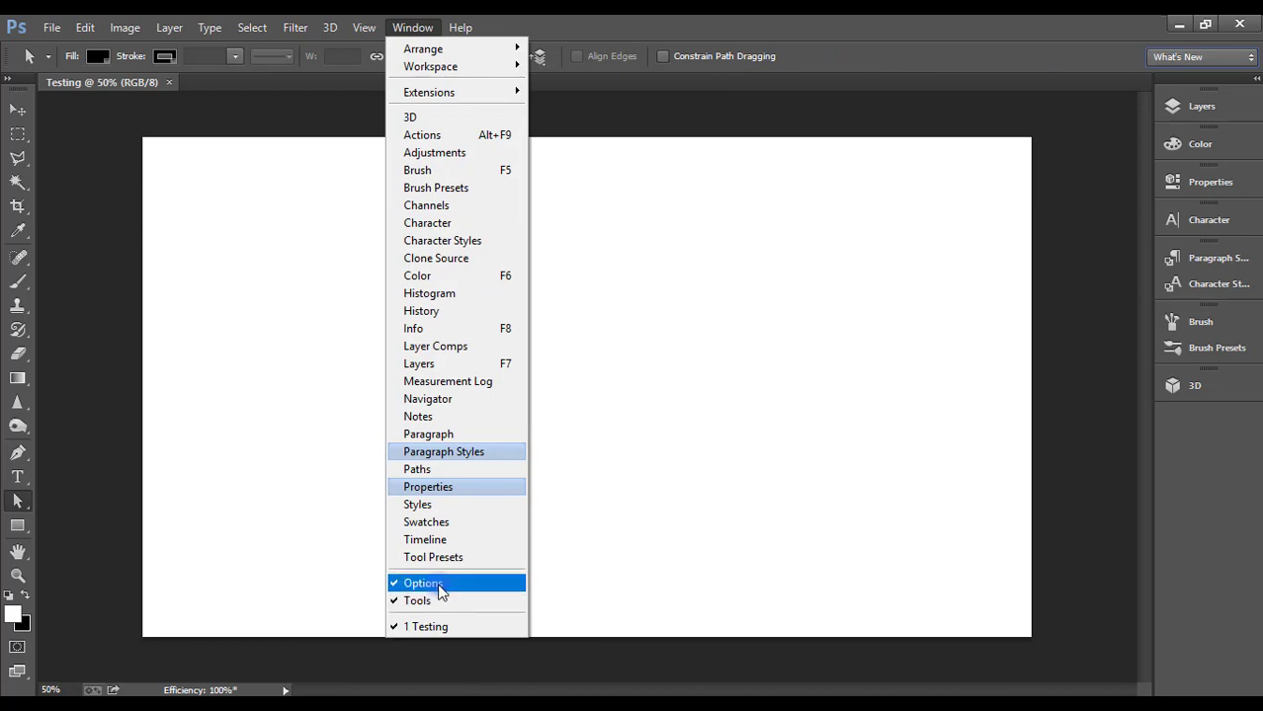
pyautogui.click(440, 589)
pyautogui.click(408, 30)
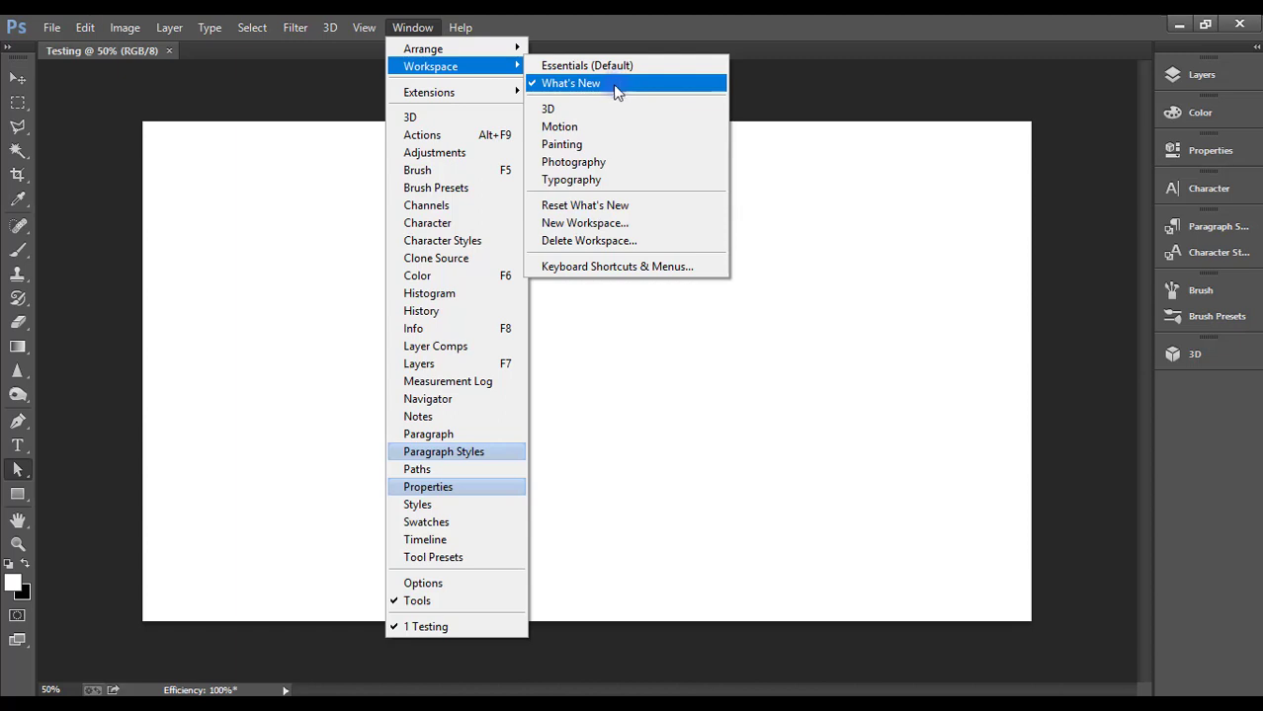
pyautogui.click(425, 587)
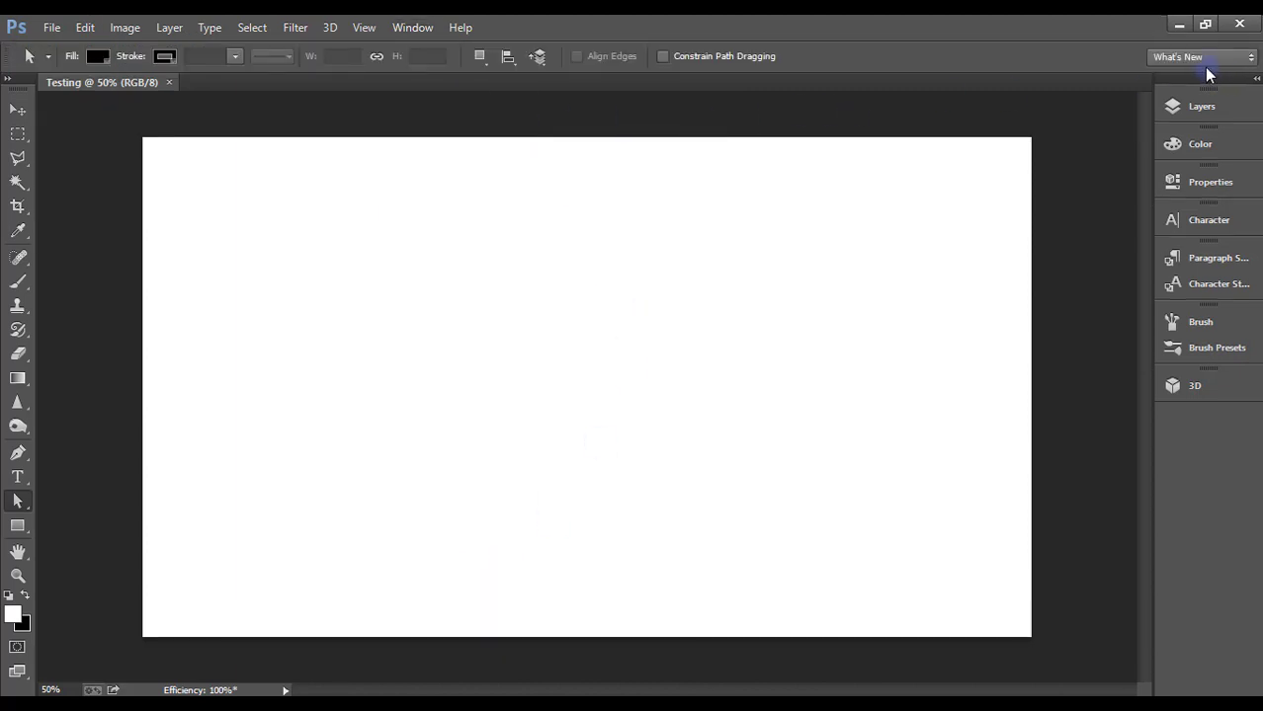
# Step: Try the 3D workspace and its Layers and Channels tabs, then switch to Motion
pyautogui.click(1205, 60)
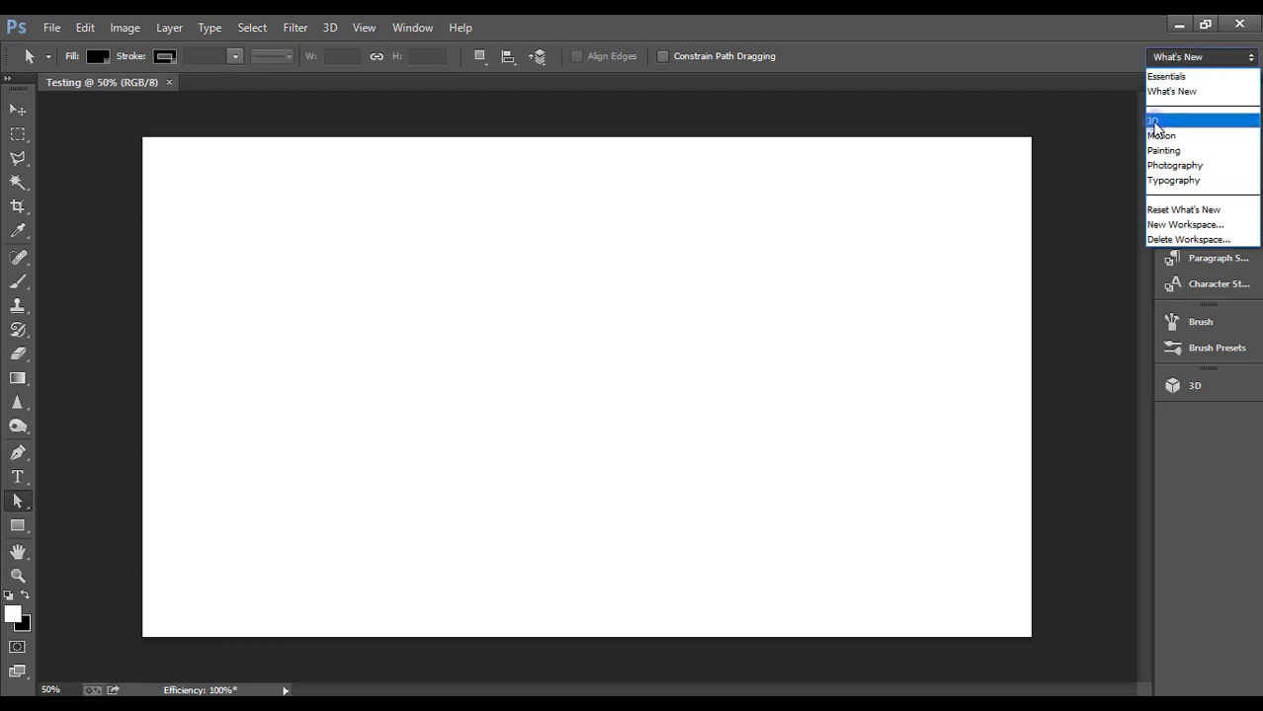
pyautogui.click(1156, 124)
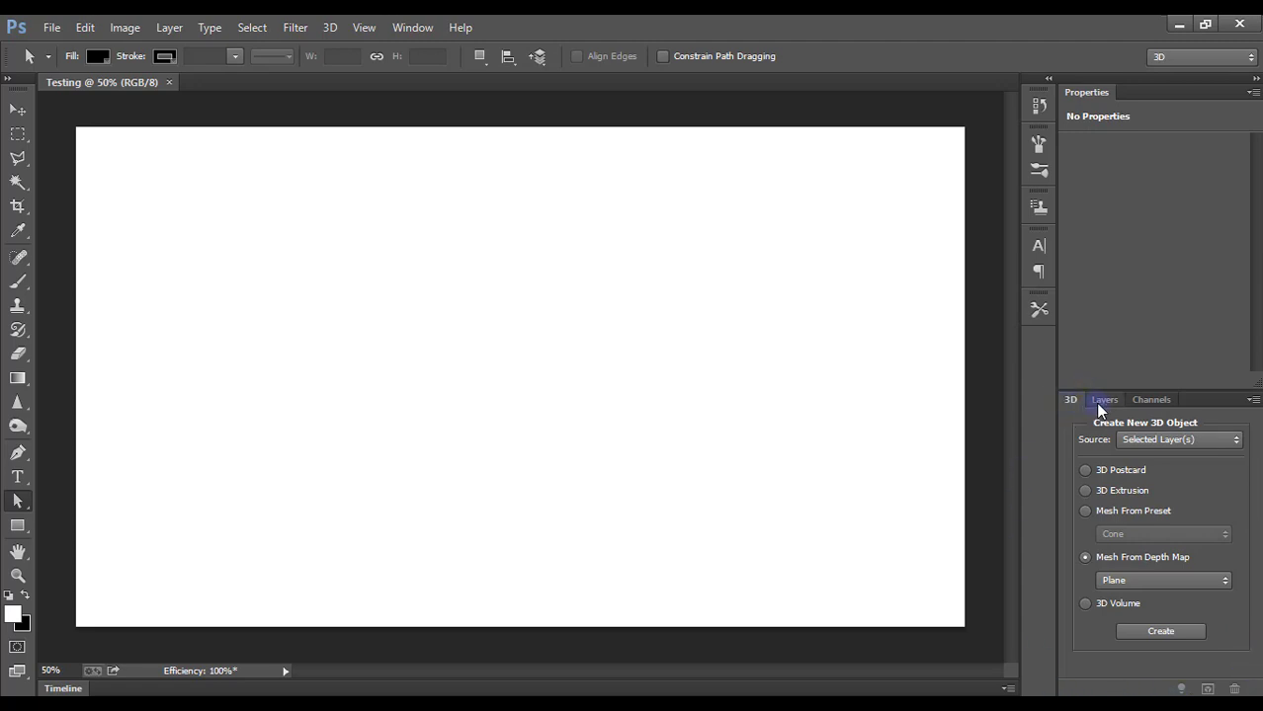
pyautogui.click(1099, 403)
pyautogui.click(1143, 403)
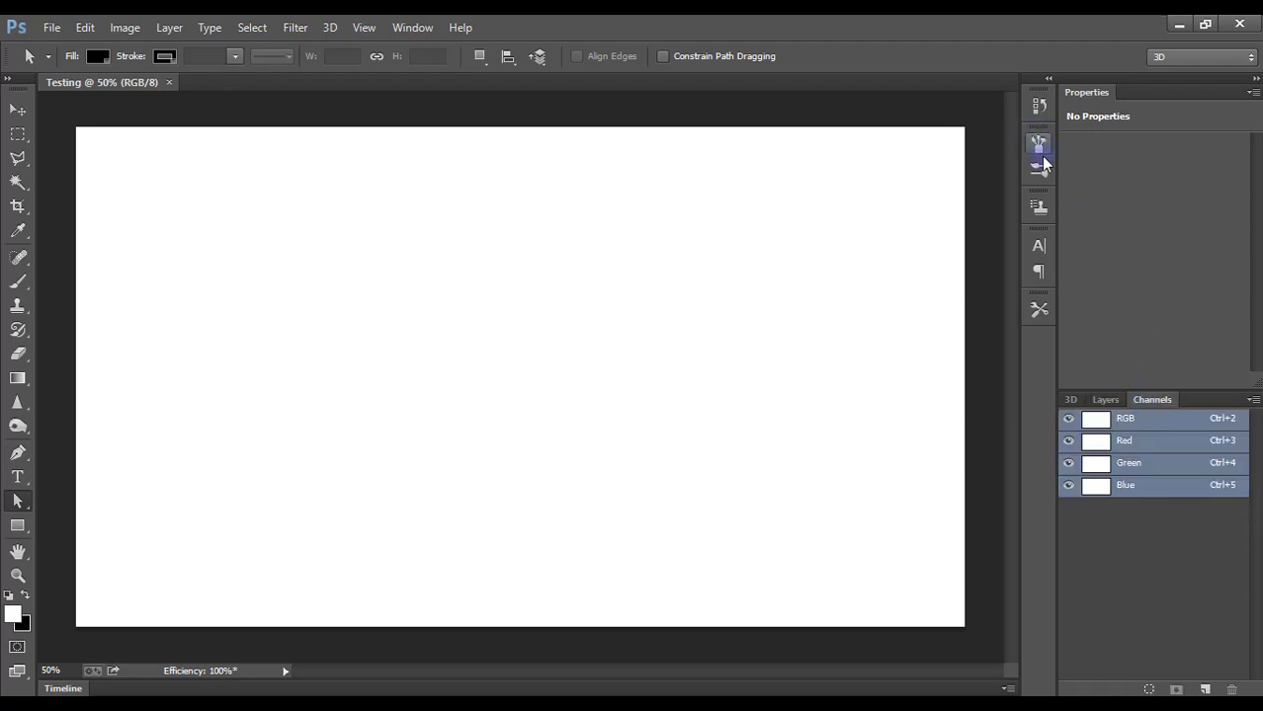
pyautogui.click(1210, 59)
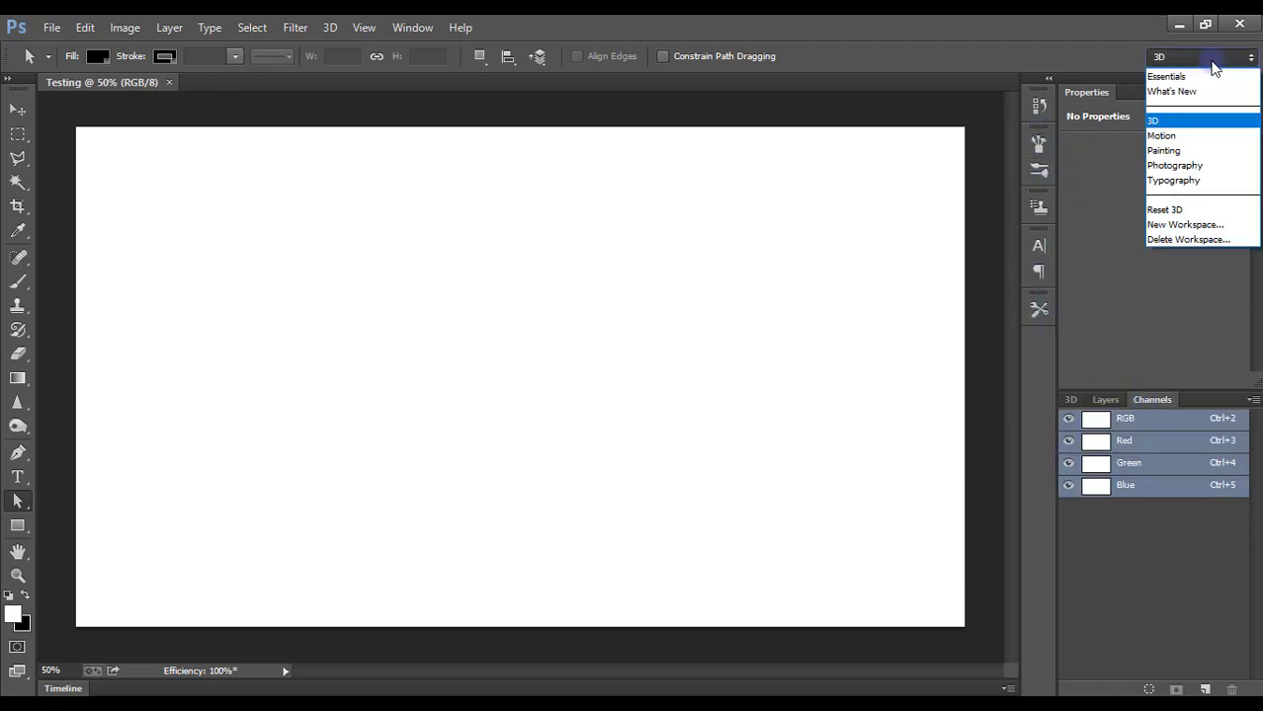
pyautogui.click(1161, 136)
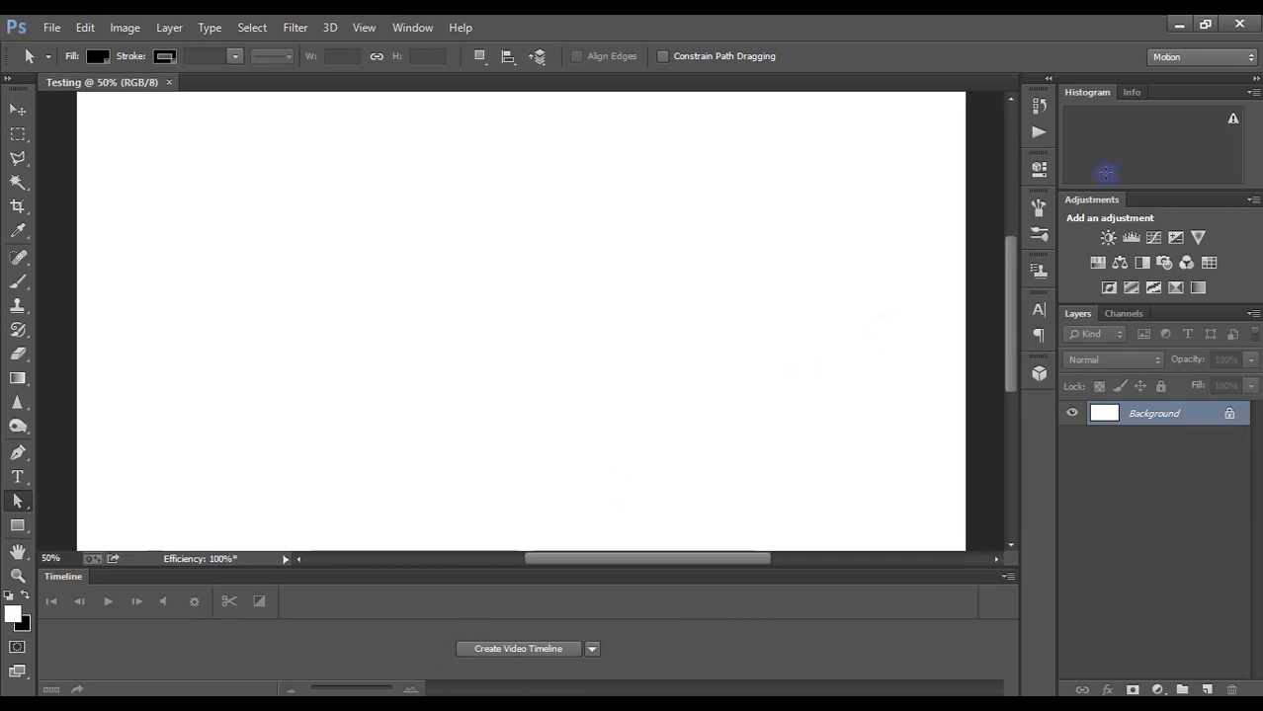
# Step: Try the Painting, Photography and Typography workspaces in turn
pyautogui.click(1235, 60)
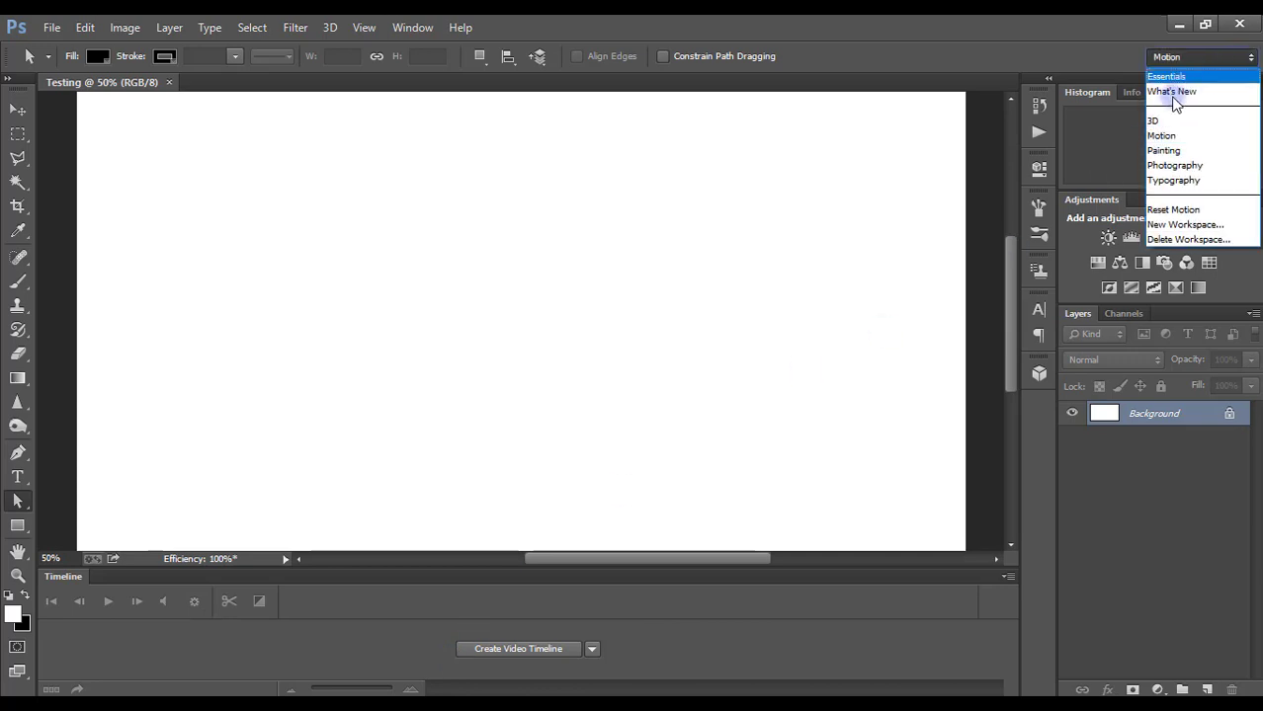
pyautogui.click(1167, 152)
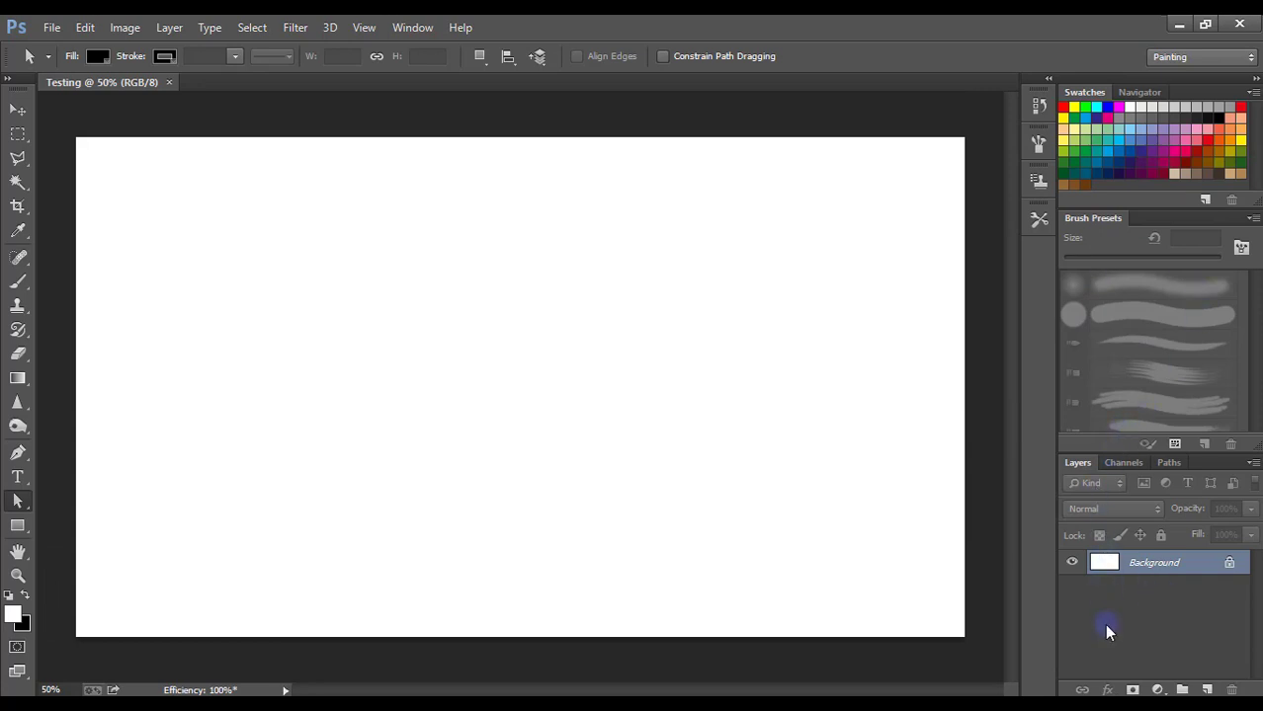
pyautogui.click(1176, 56)
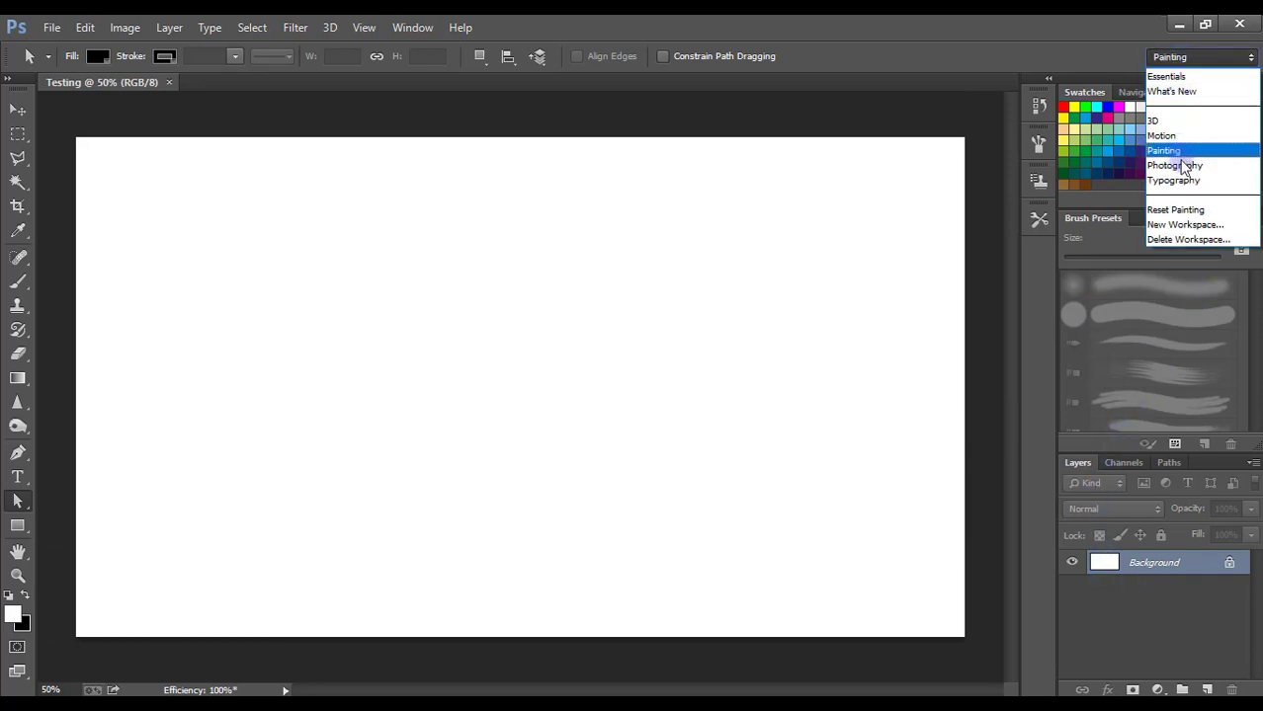
pyautogui.click(1176, 165)
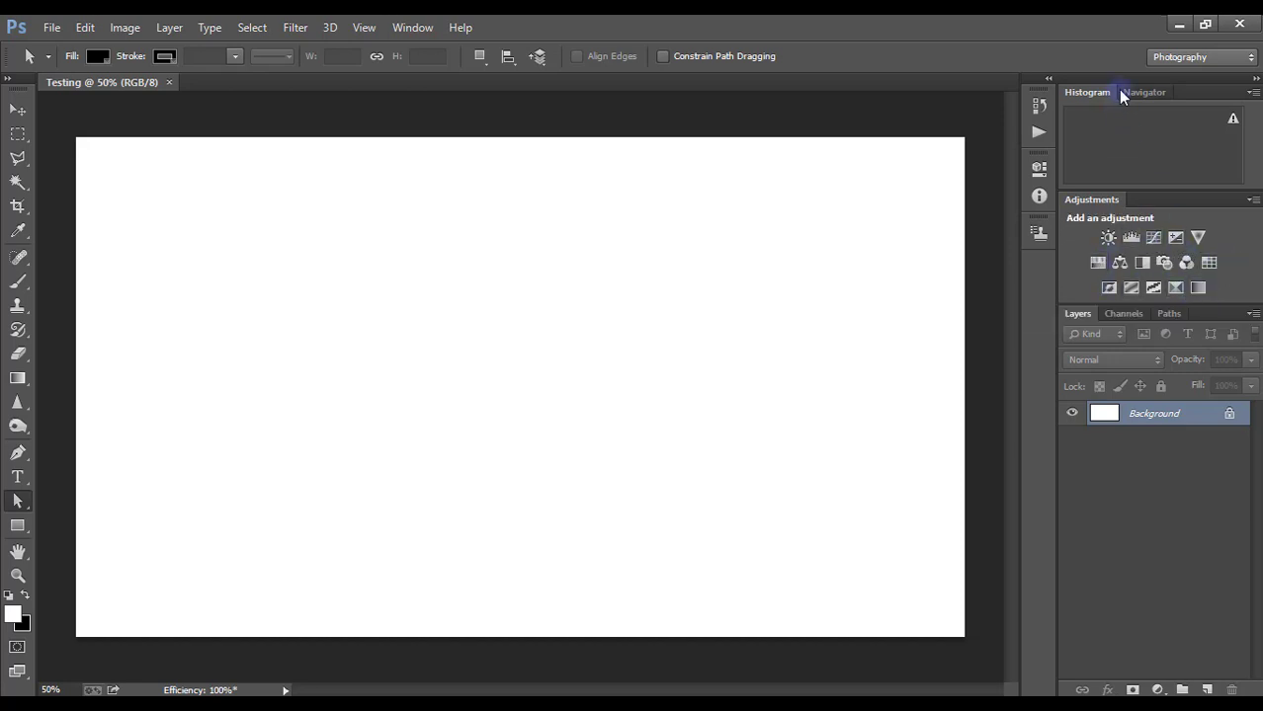
pyautogui.click(1181, 56)
pyautogui.click(1173, 180)
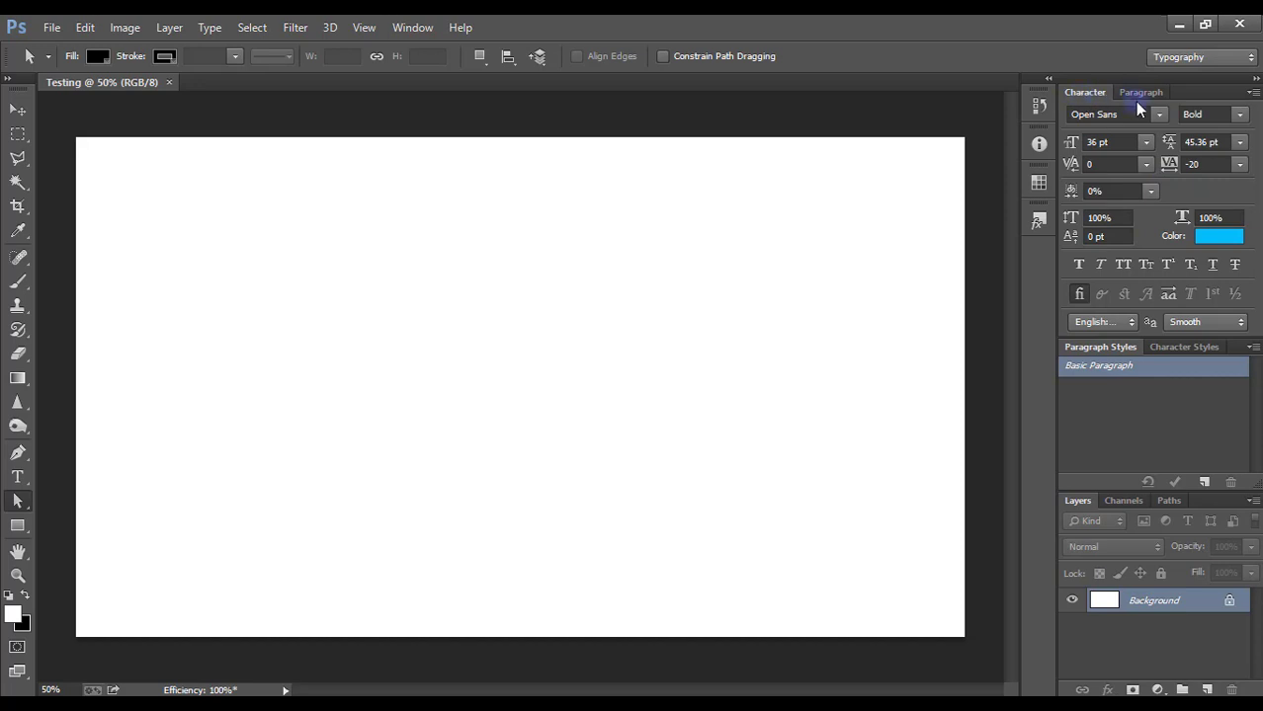
pyautogui.click(1184, 60)
# Step: Switch to Essentials, hide all panels with Tab, then bring them back with F7
pyautogui.click(1174, 76)
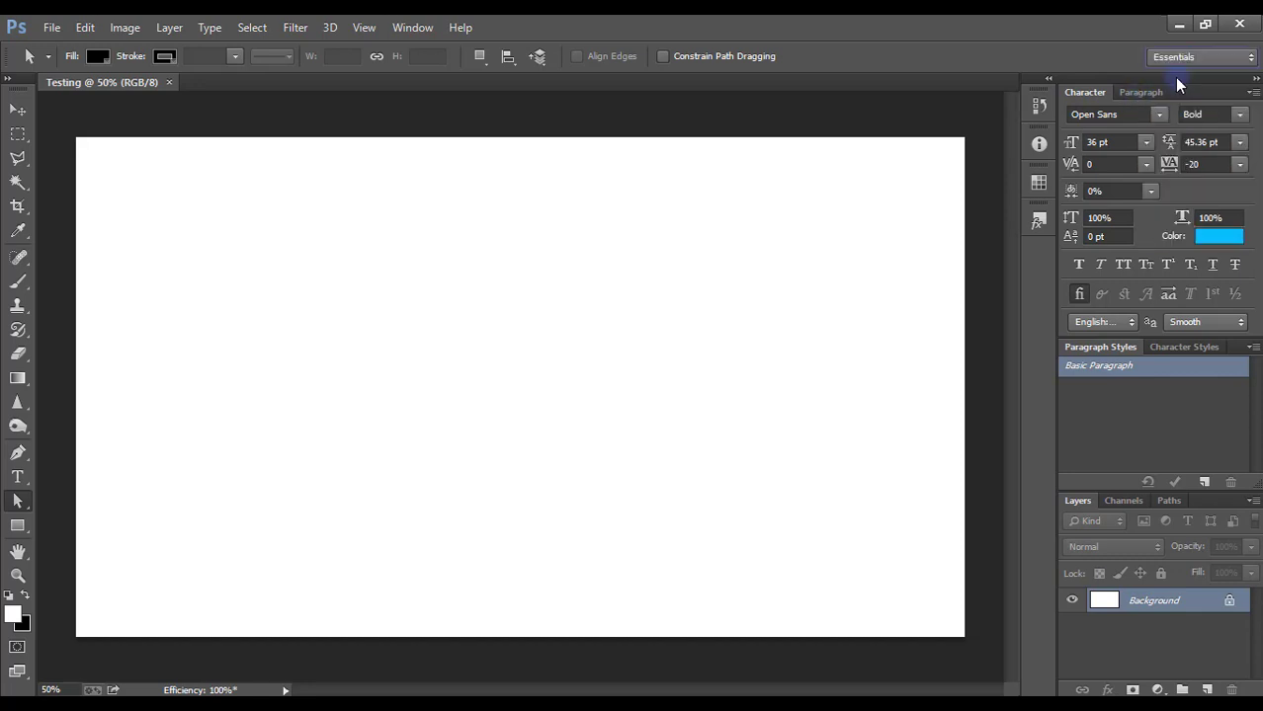
pyautogui.press('Tab')
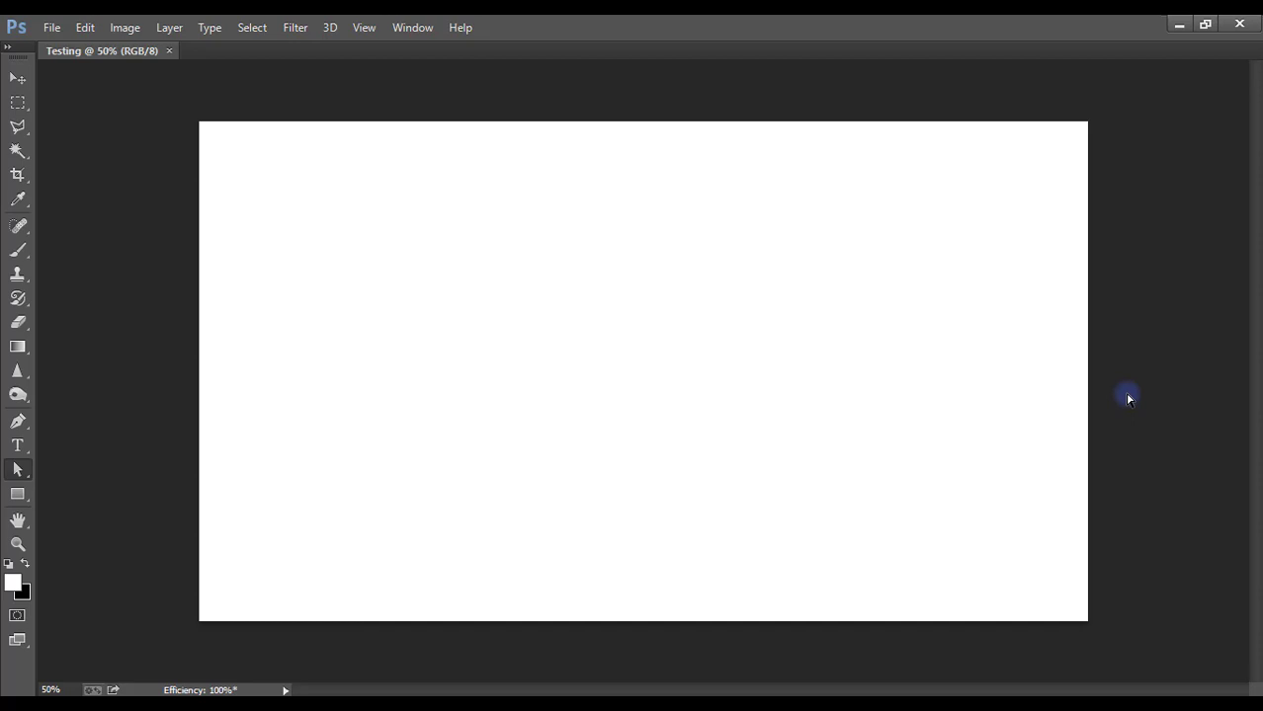
pyautogui.press('F7')
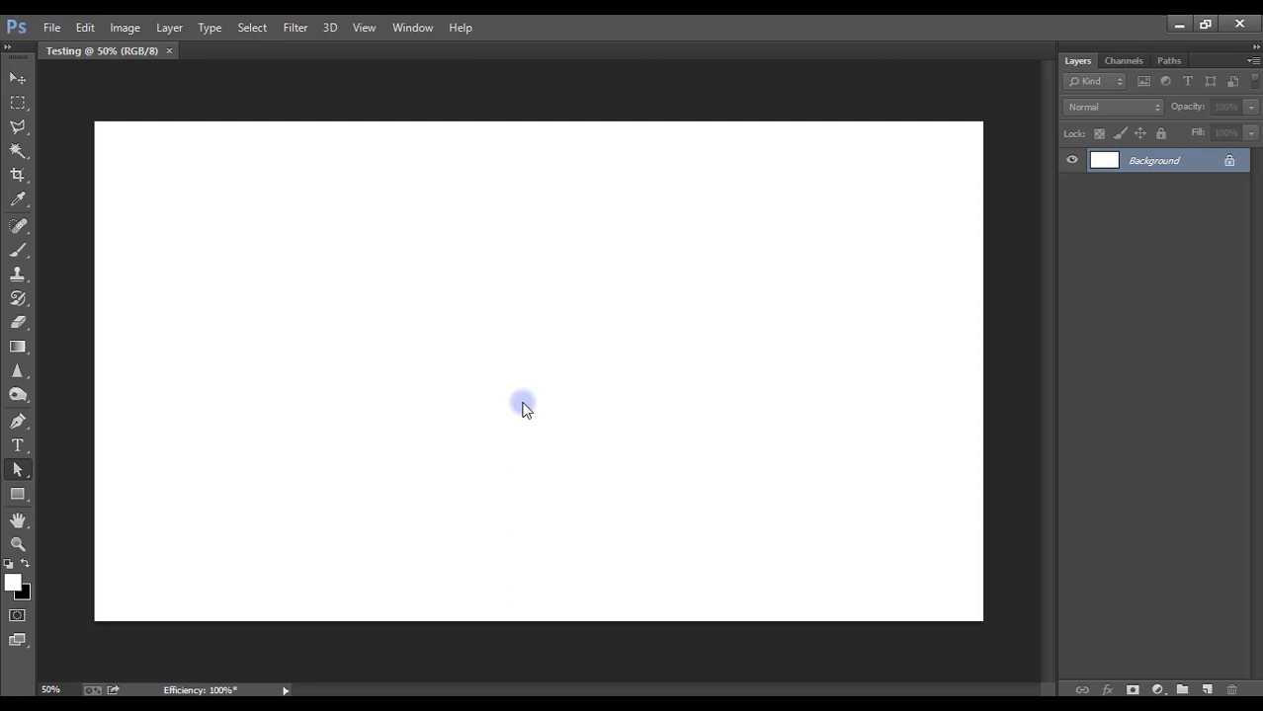
# Step: Show Character Styles, collapse both panel groups to icons, and dock the styles under Layers
pyautogui.click(429, 26)
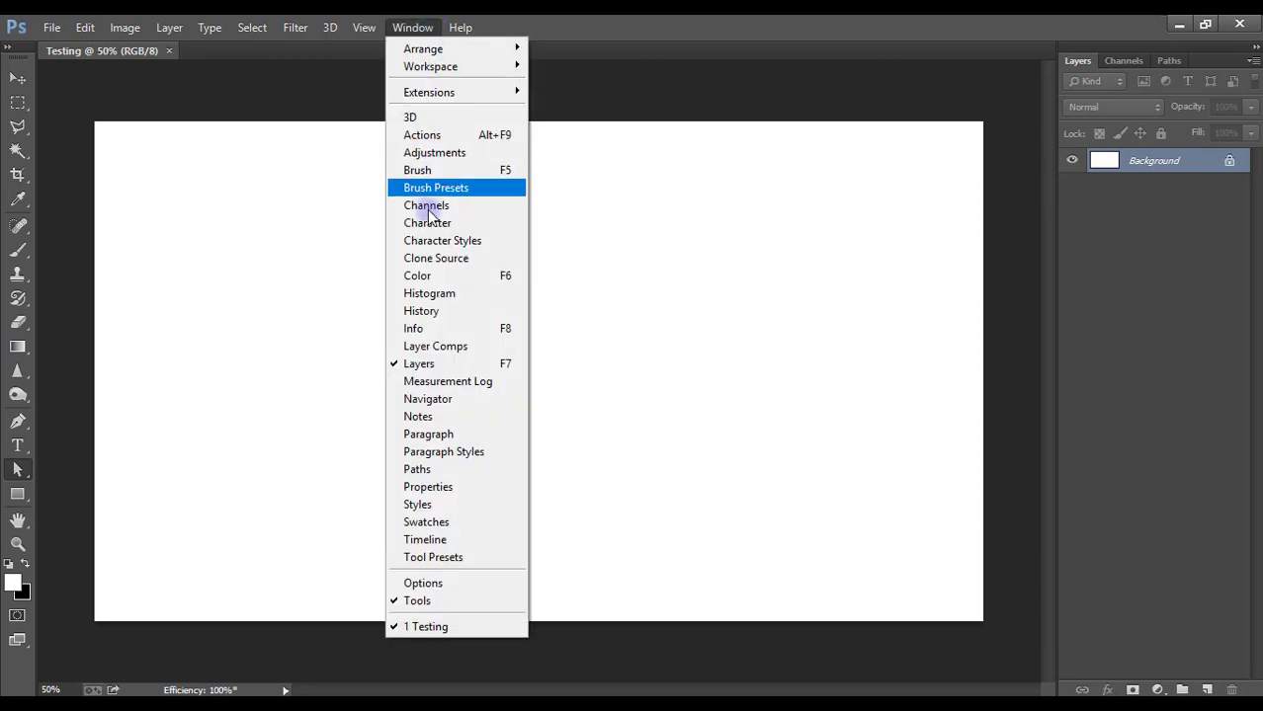
pyautogui.click(427, 240)
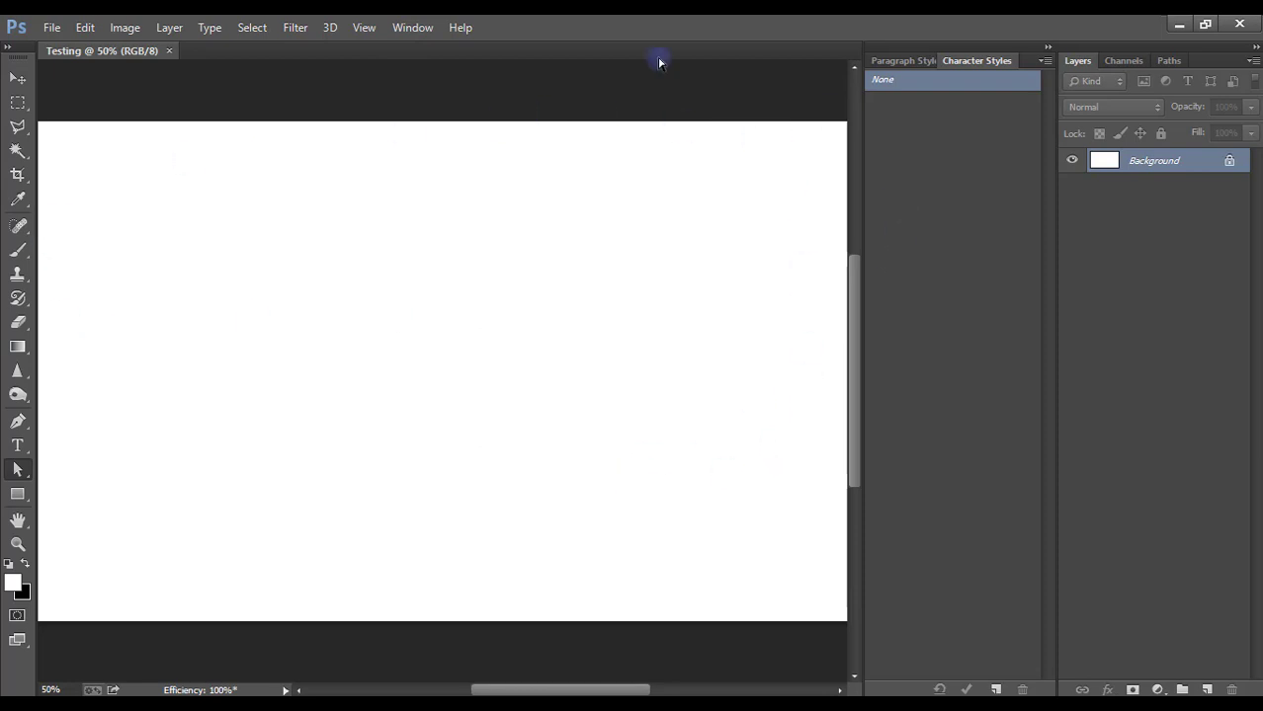
pyautogui.click(1046, 47)
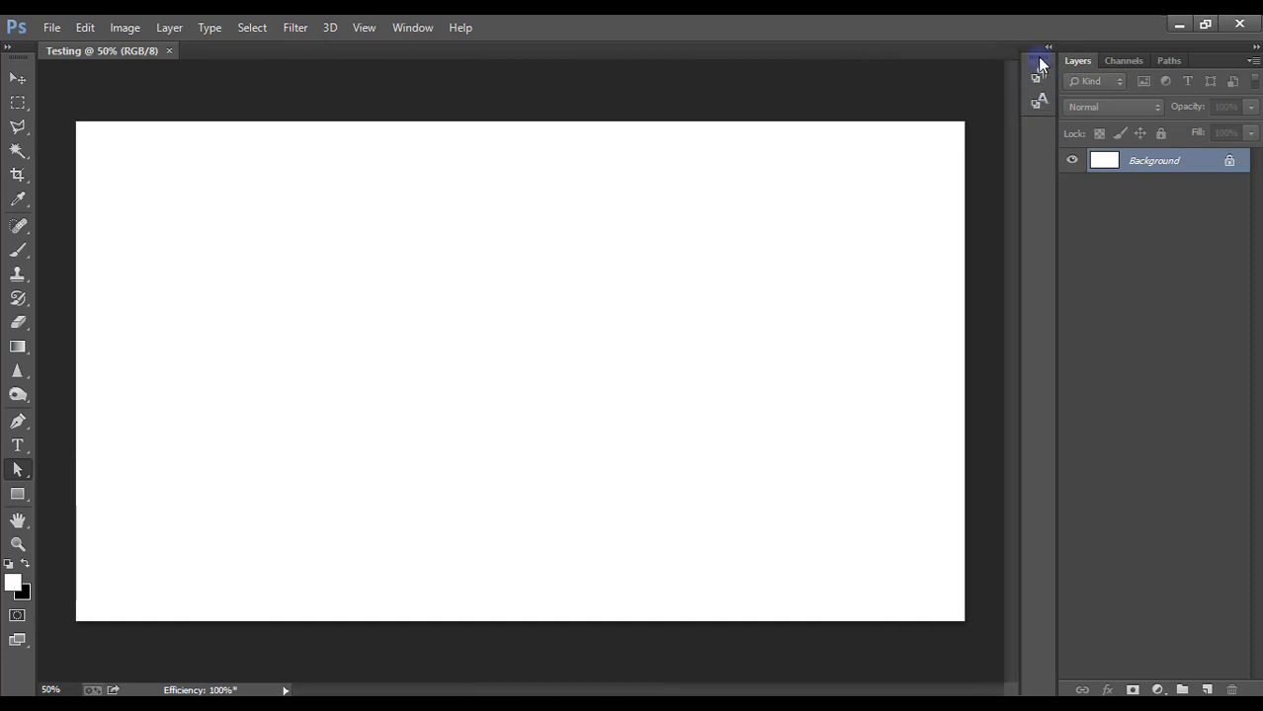
pyautogui.click(1255, 48)
pyautogui.moveTo(1210, 57); pyautogui.dragTo(1248, 178)
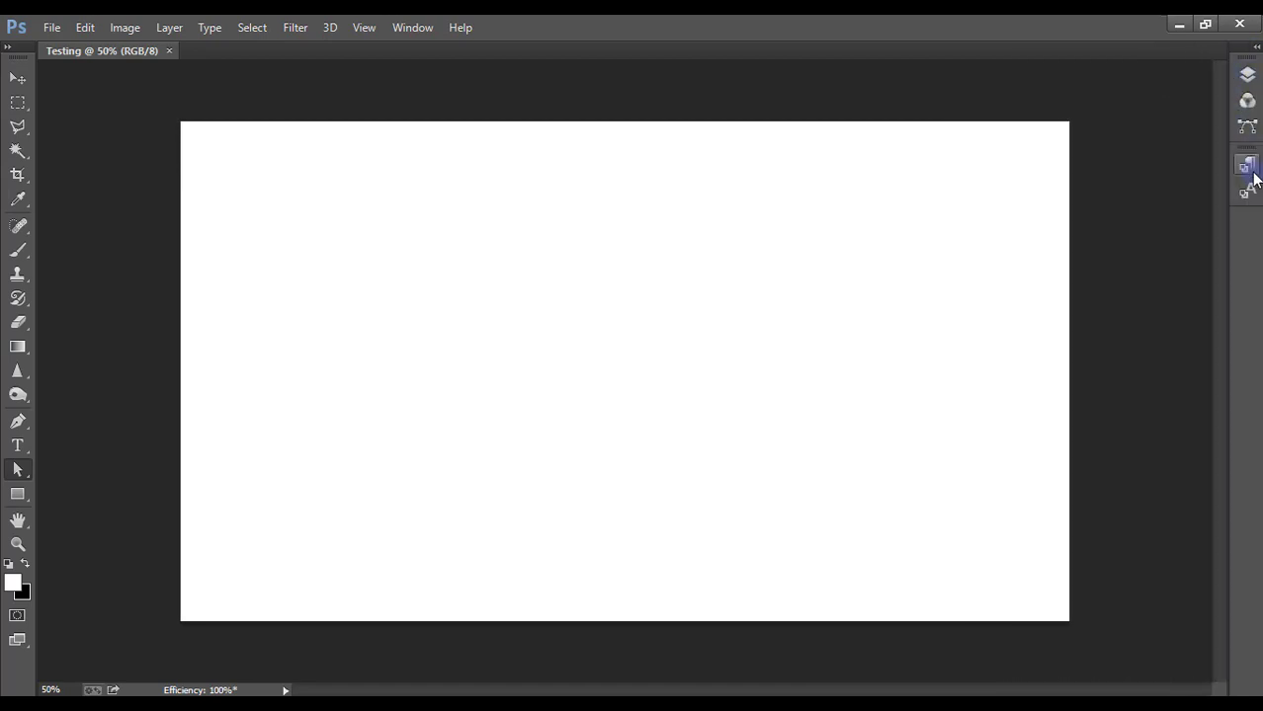
pyautogui.click(354, 29)
pyautogui.click(363, 30)
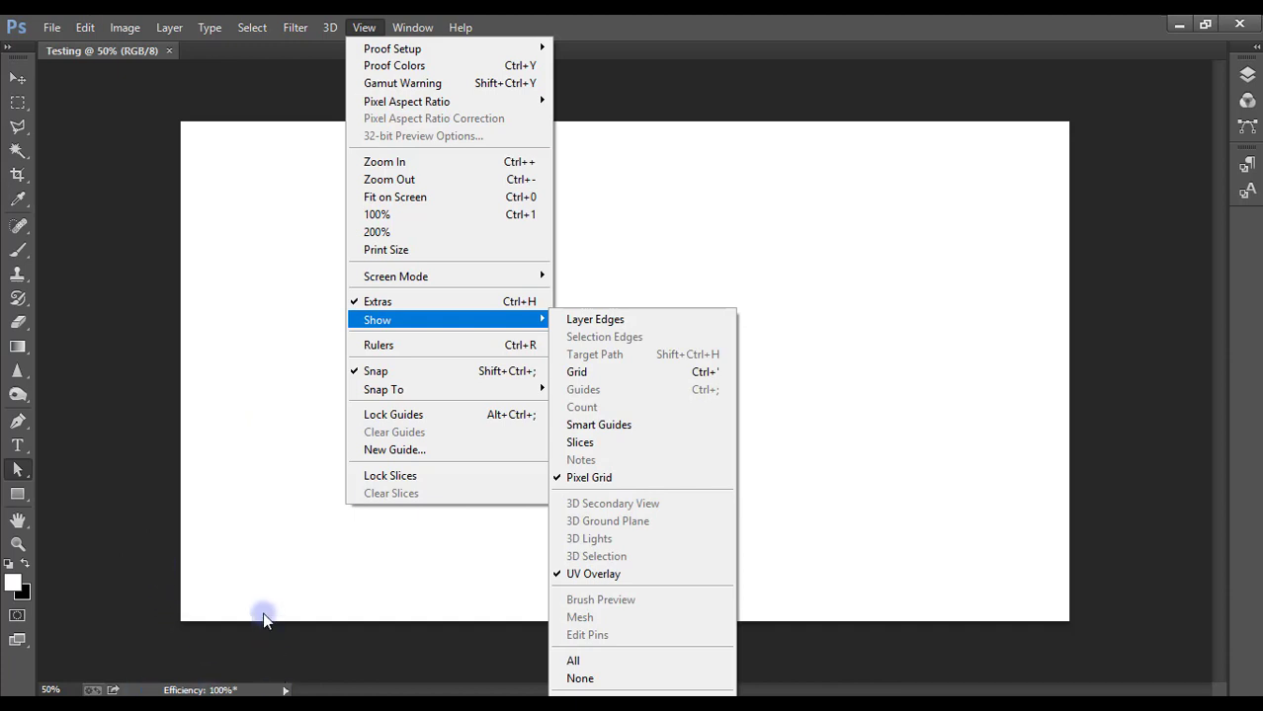
pyautogui.moveTo(396, 276)
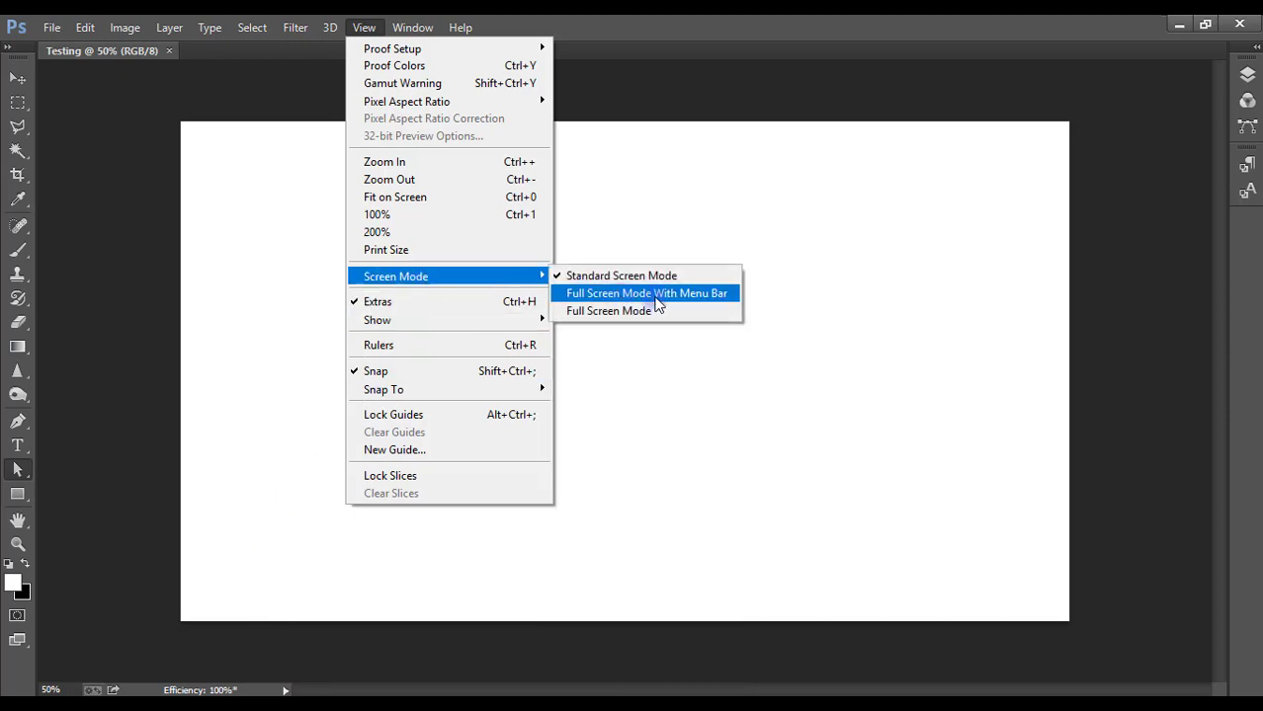
# Step: Switch to Full Screen Mode With Menu Bar, then to plain Full Screen Mode
pyautogui.click(657, 300)
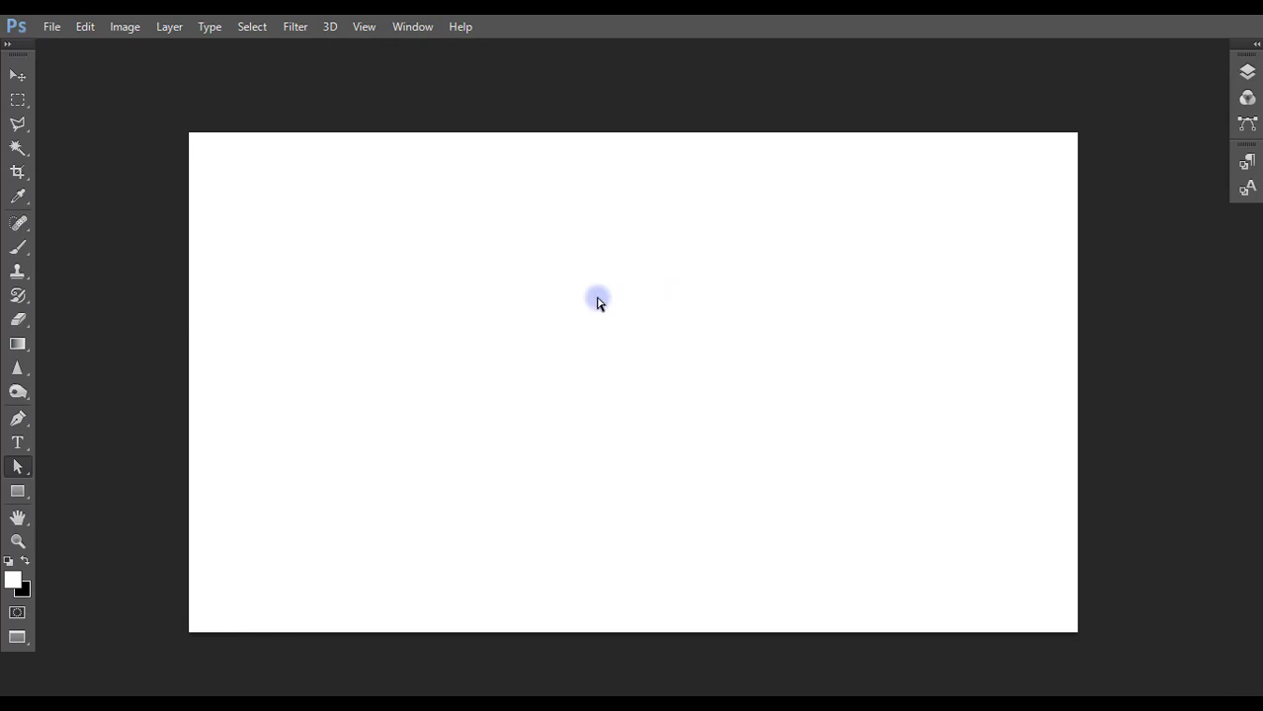
pyautogui.click(364, 29)
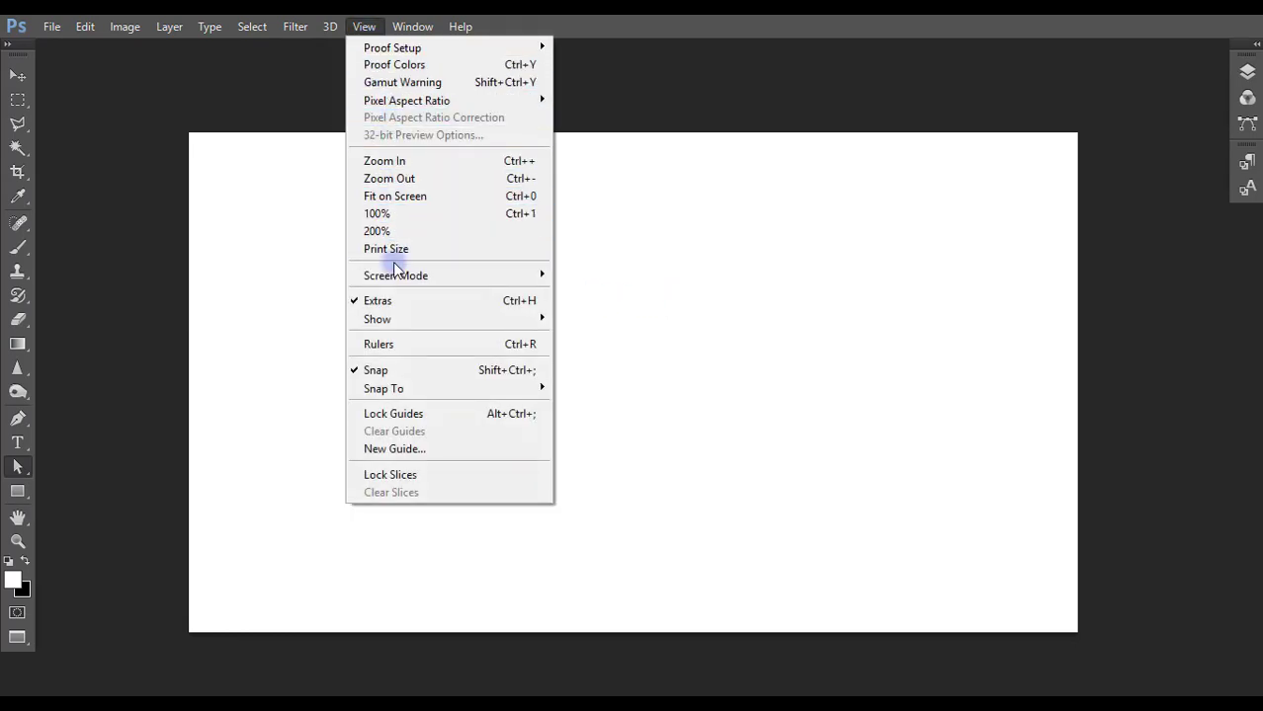
pyautogui.moveTo(396, 276)
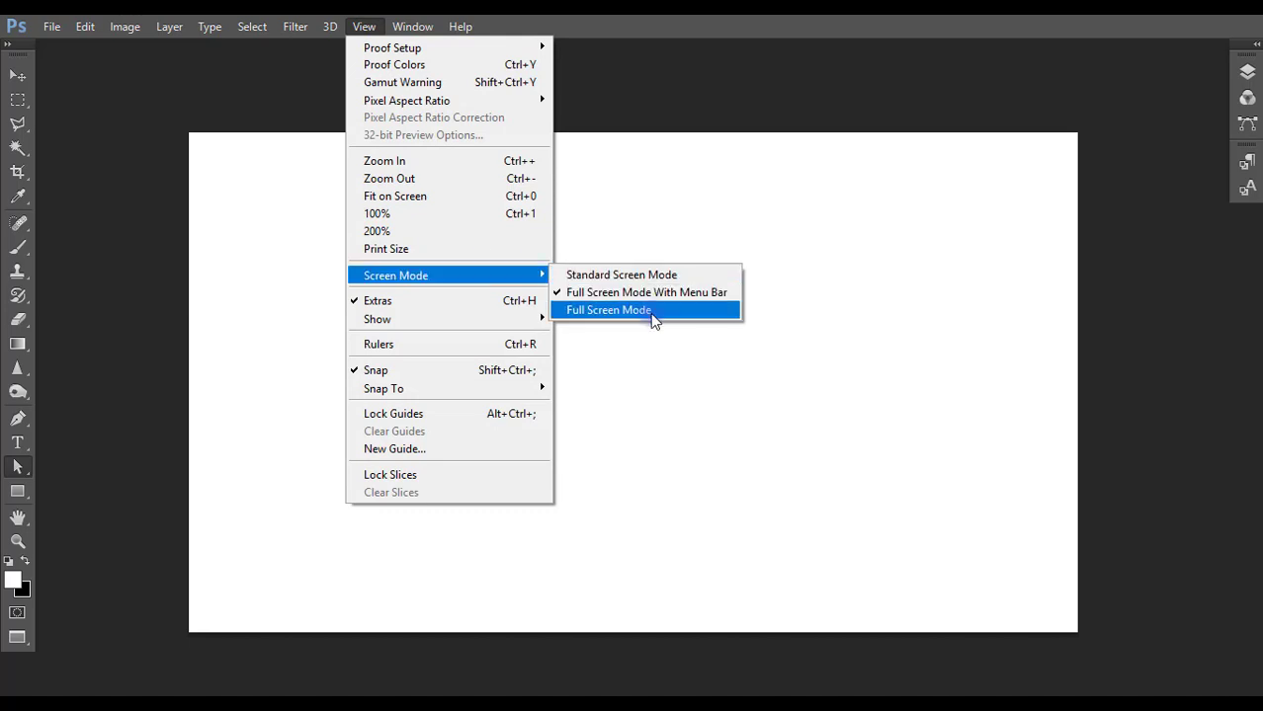
pyautogui.click(652, 312)
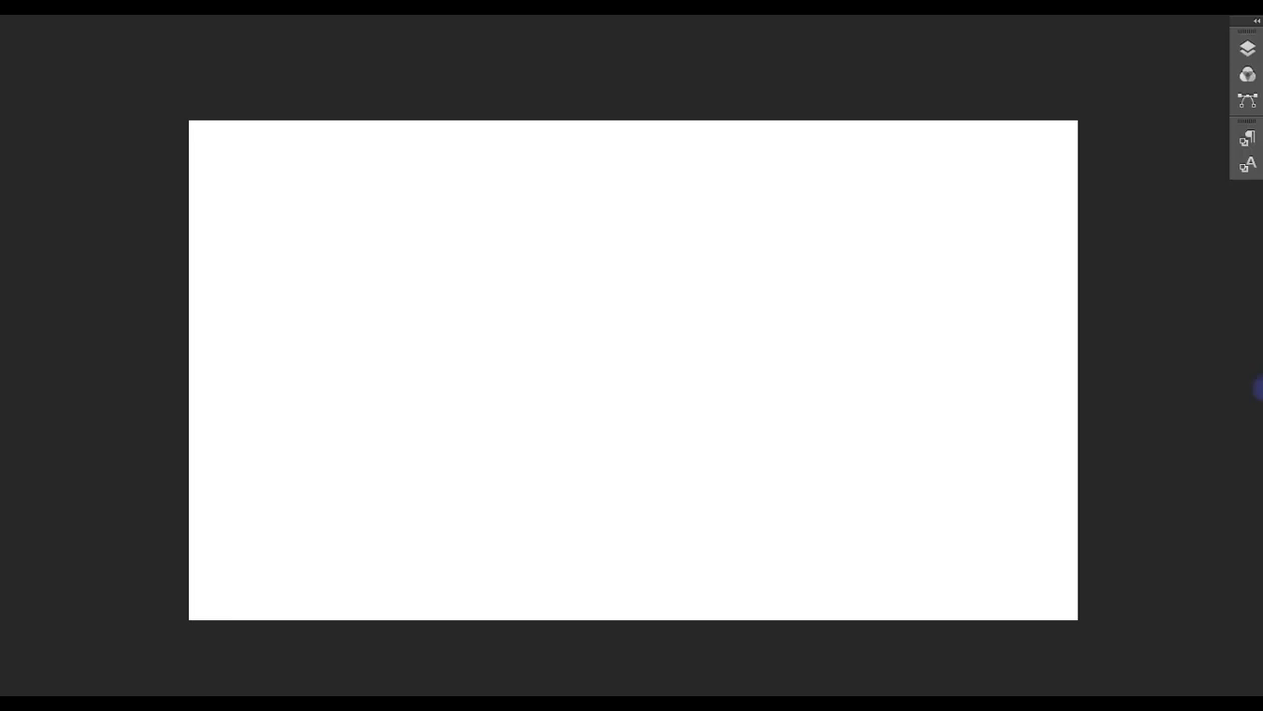
# Step: Open and enlarge the Layers panel, then return to Standard Screen Mode with F
pyautogui.click(1247, 49)
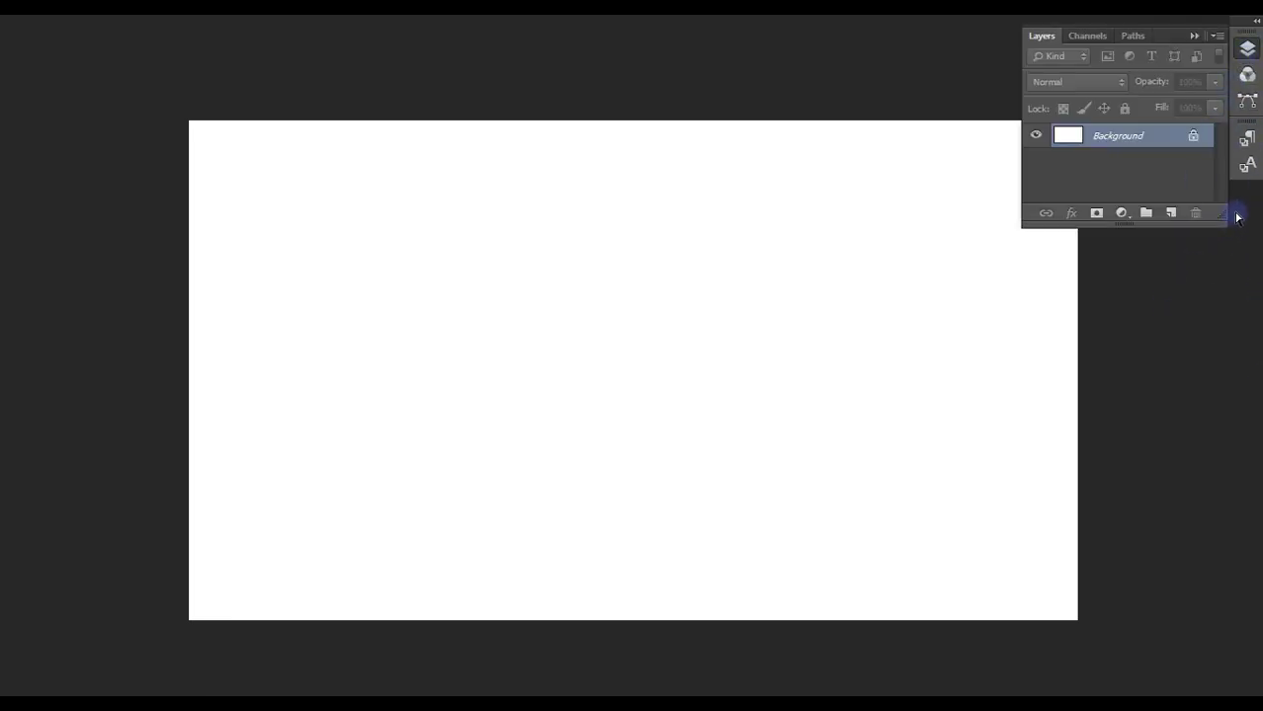
pyautogui.moveTo(1217, 221); pyautogui.dragTo(1225, 665)
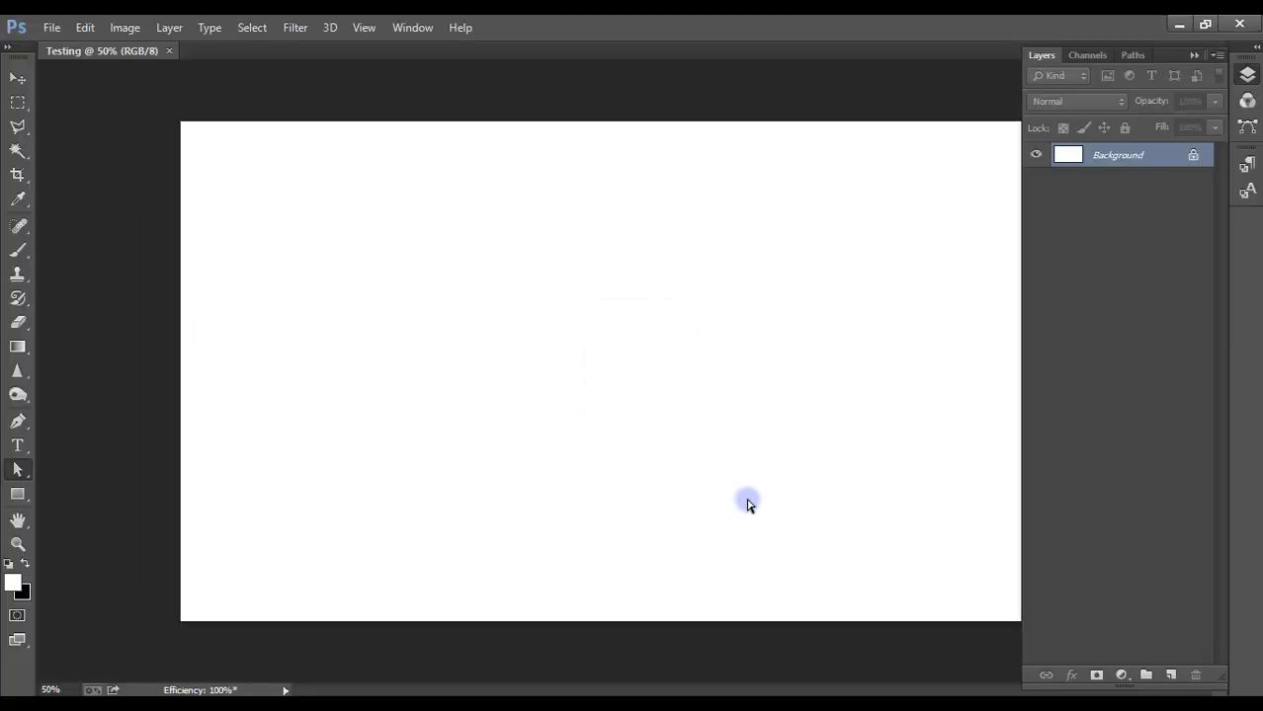
pyautogui.press('f')
pyautogui.press('f')
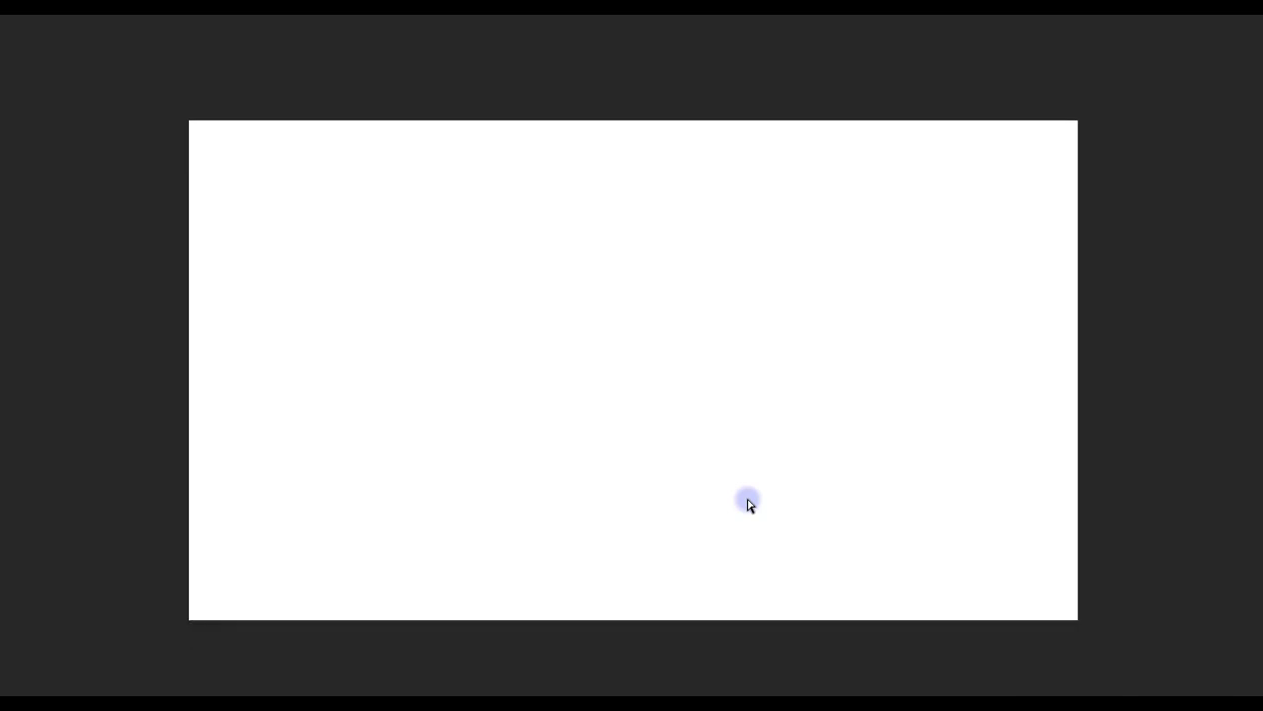
pyautogui.press('f')
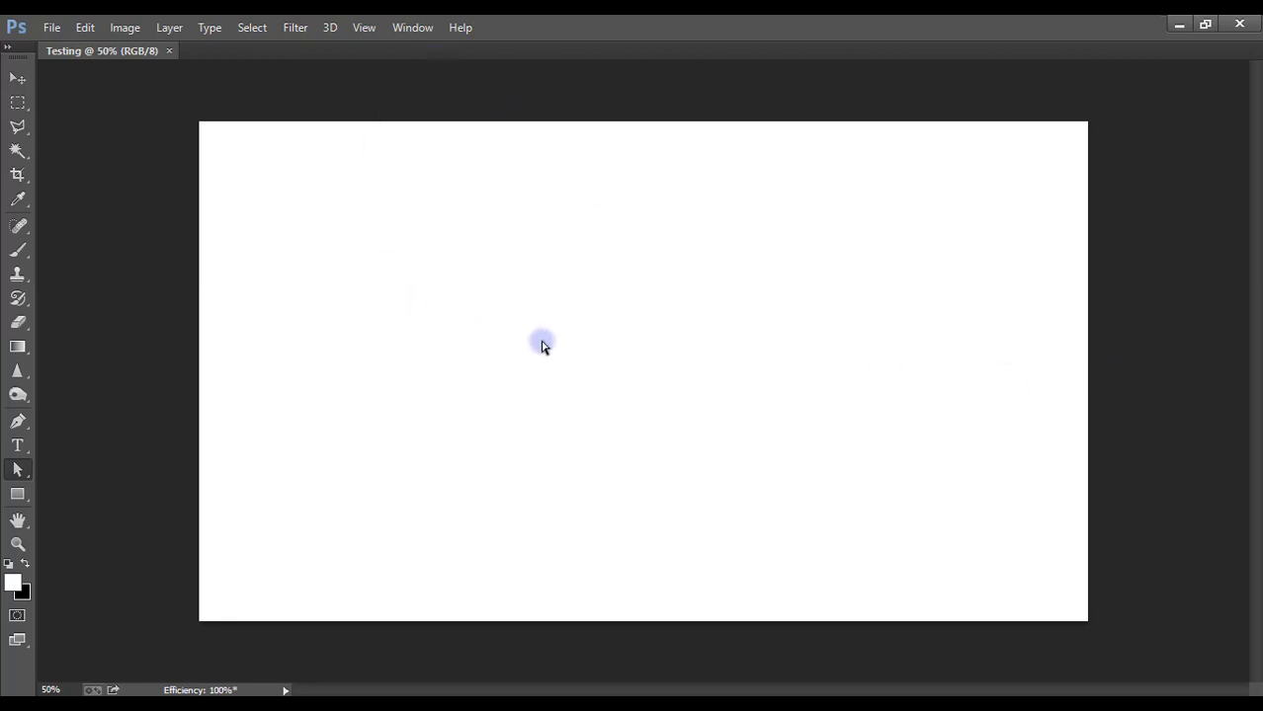
# Step: Review the Window > Arrange tiling and floating options without applying any
pyautogui.click(410, 30)
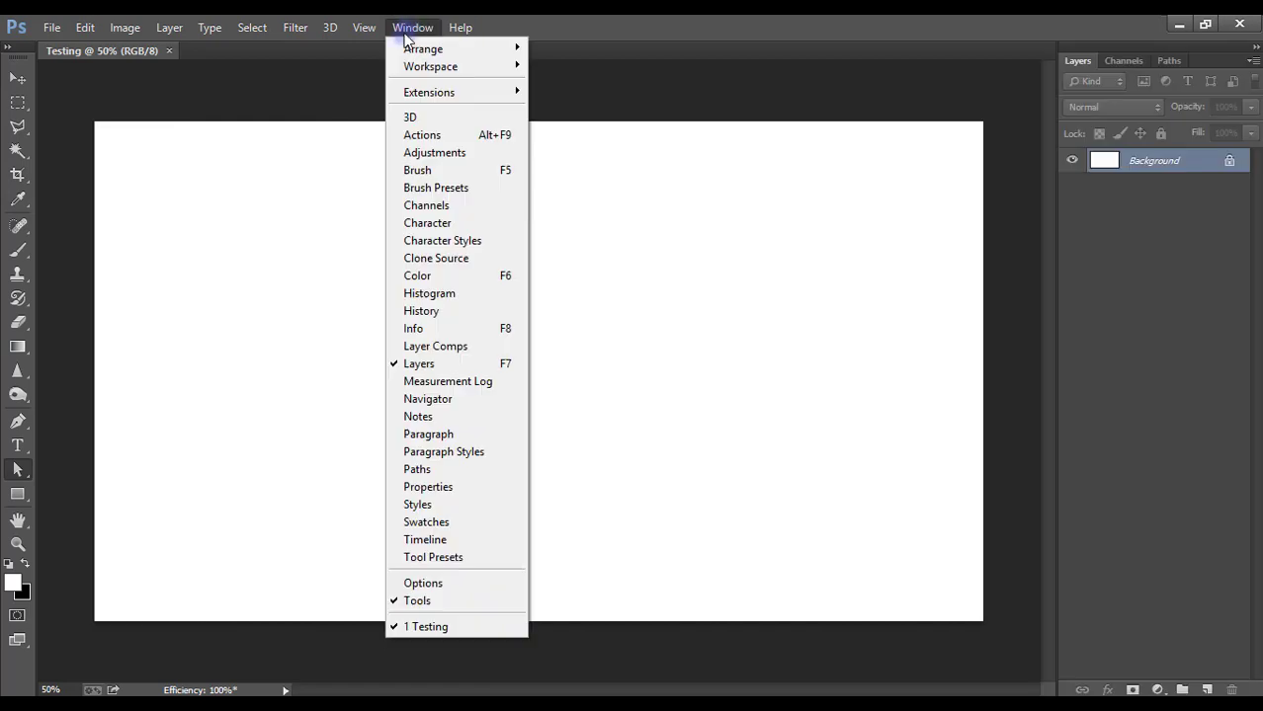
pyautogui.moveTo(425, 49)
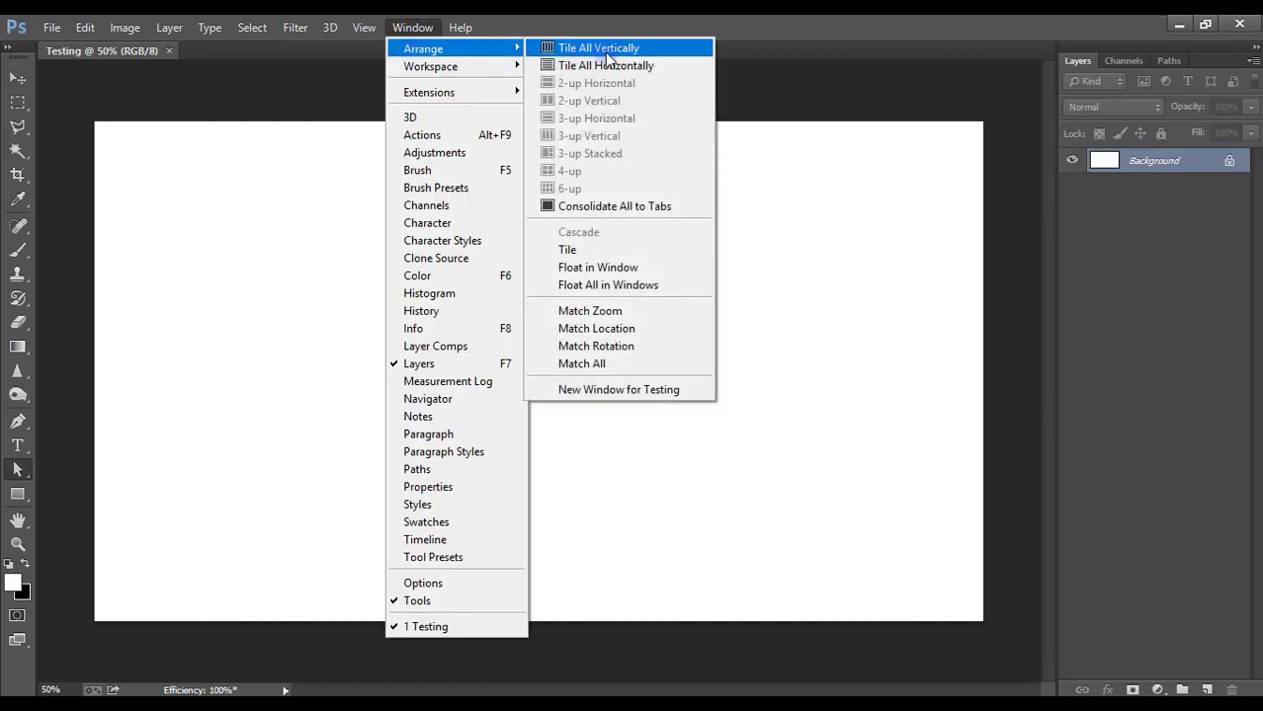
pyautogui.click(565, 51)
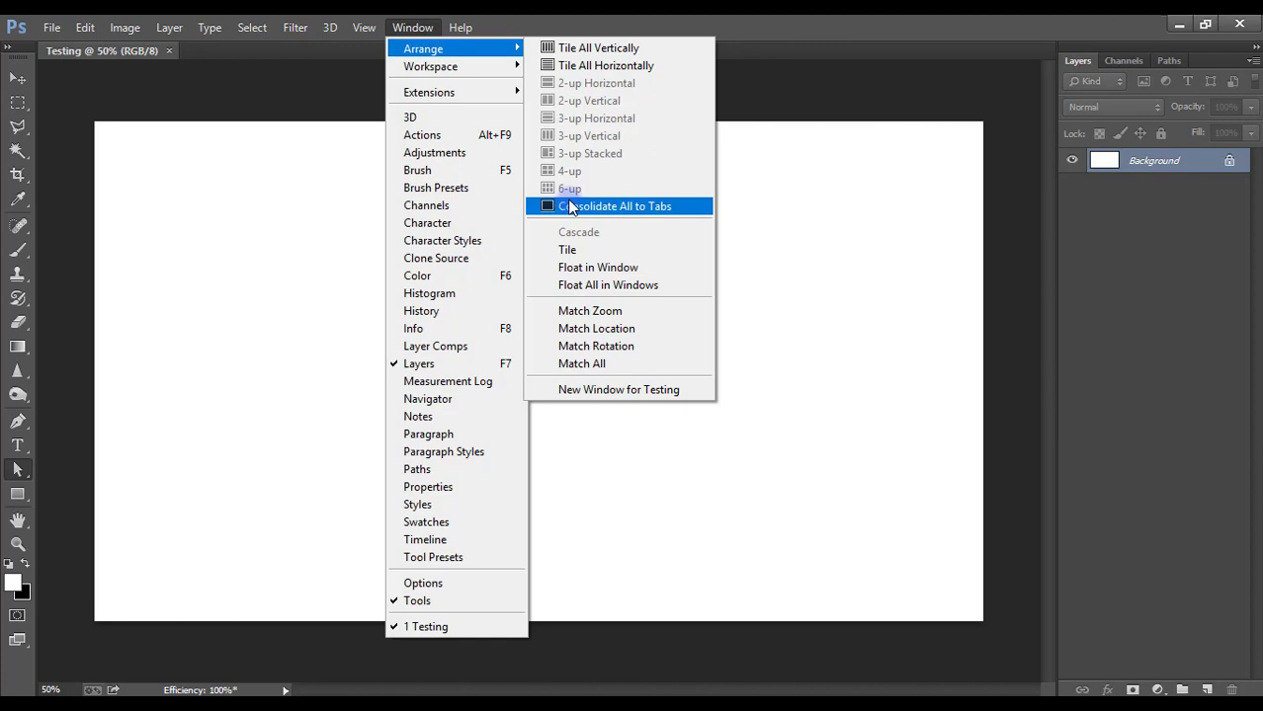
pyautogui.click(803, 35)
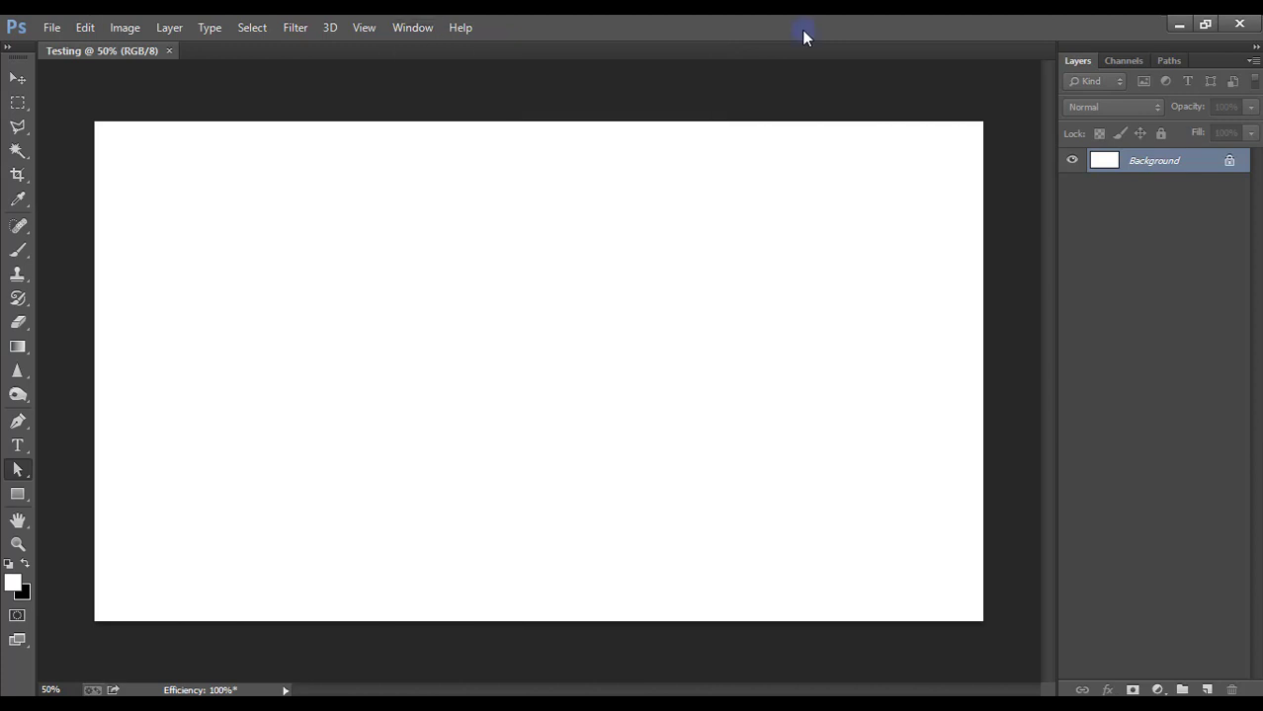